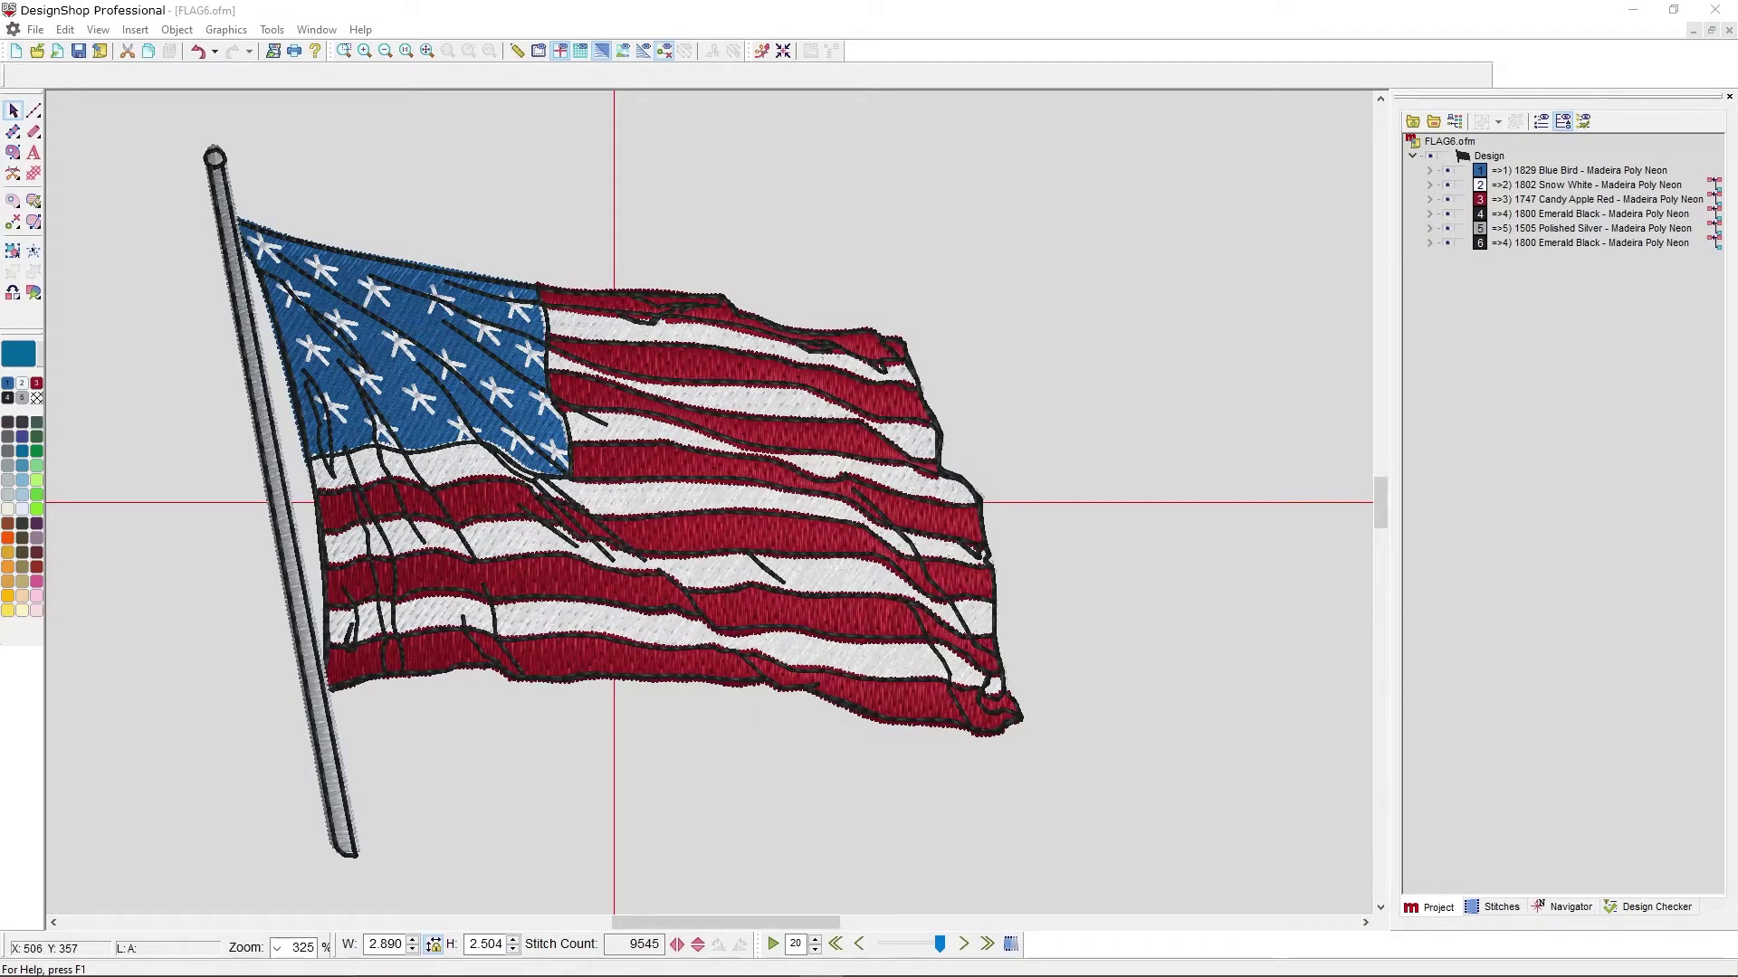
{"action": "left_click", "coordinate": [1632, 908]}
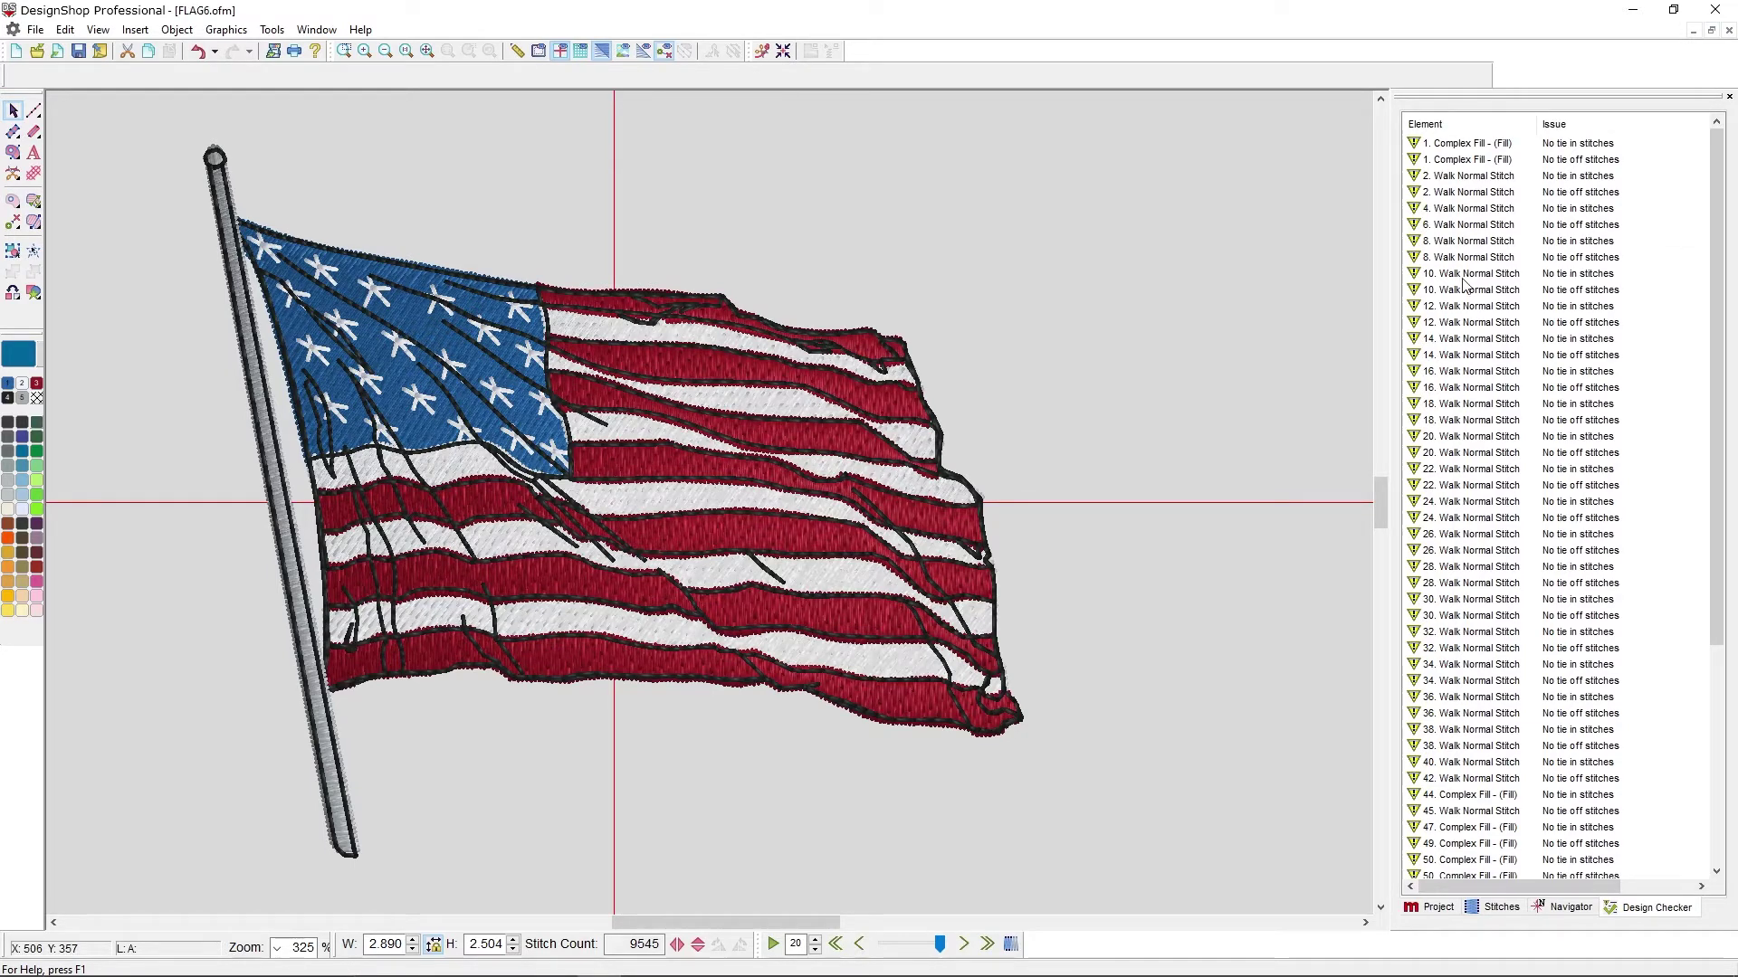
{"action": "left_click", "coordinate": [1434, 908]}
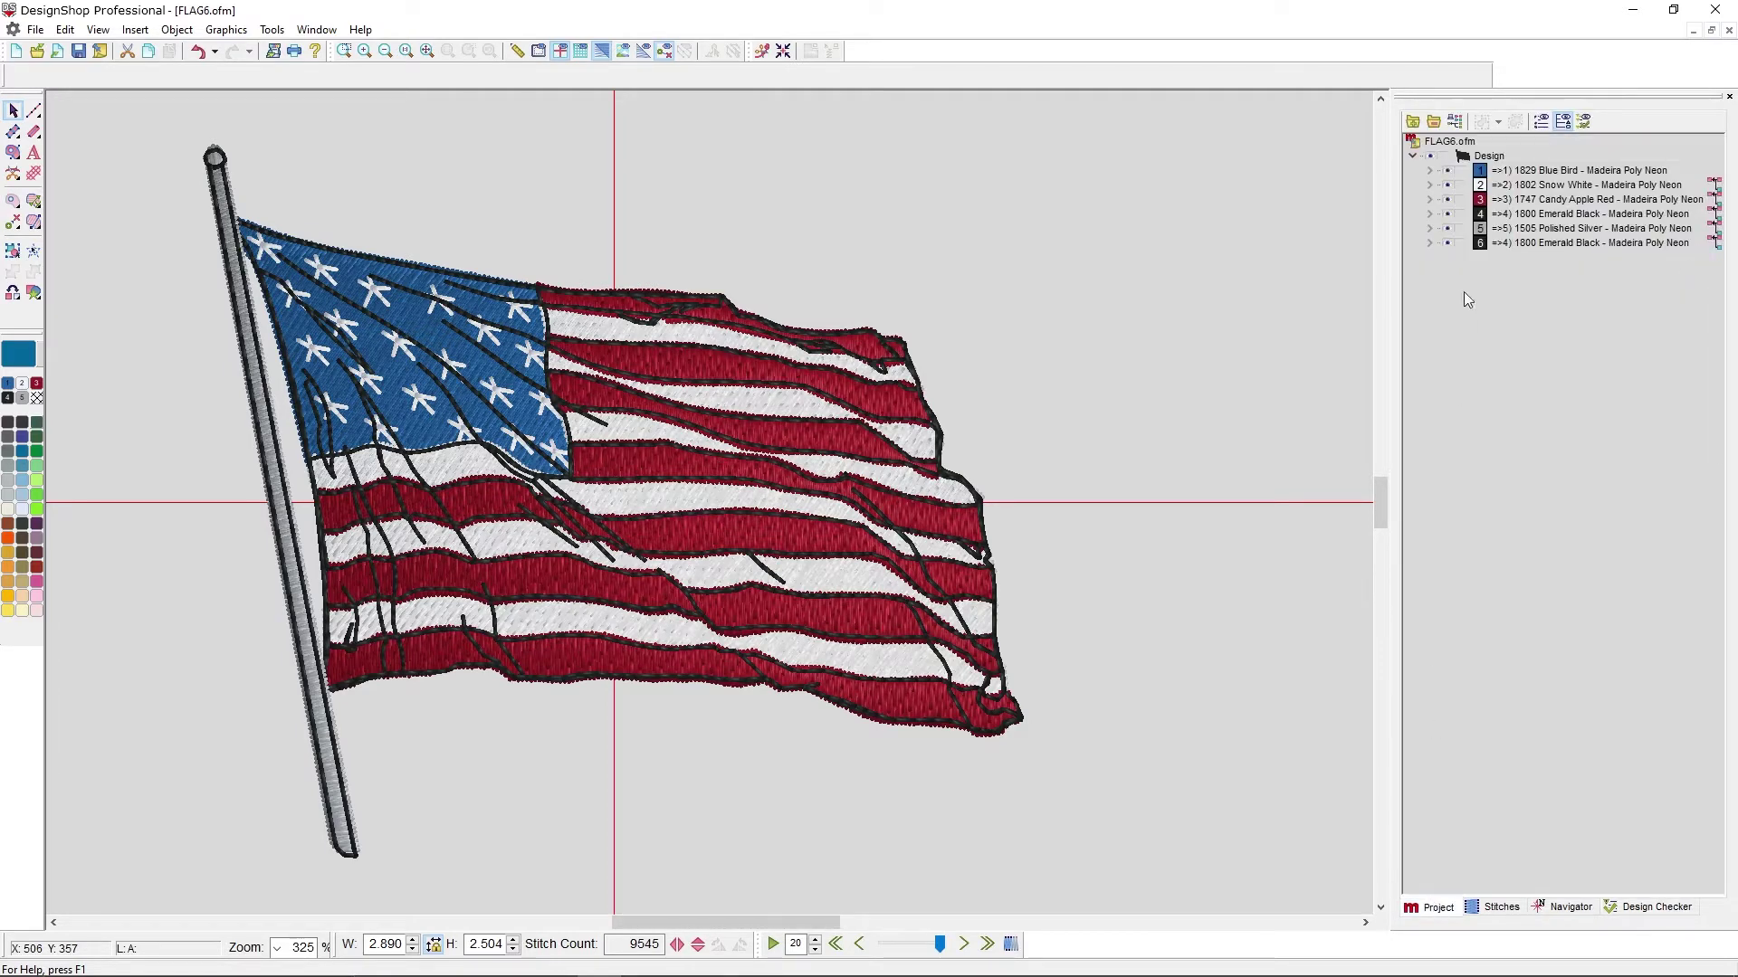
{"action": "left_click", "coordinate": [1482, 159]}
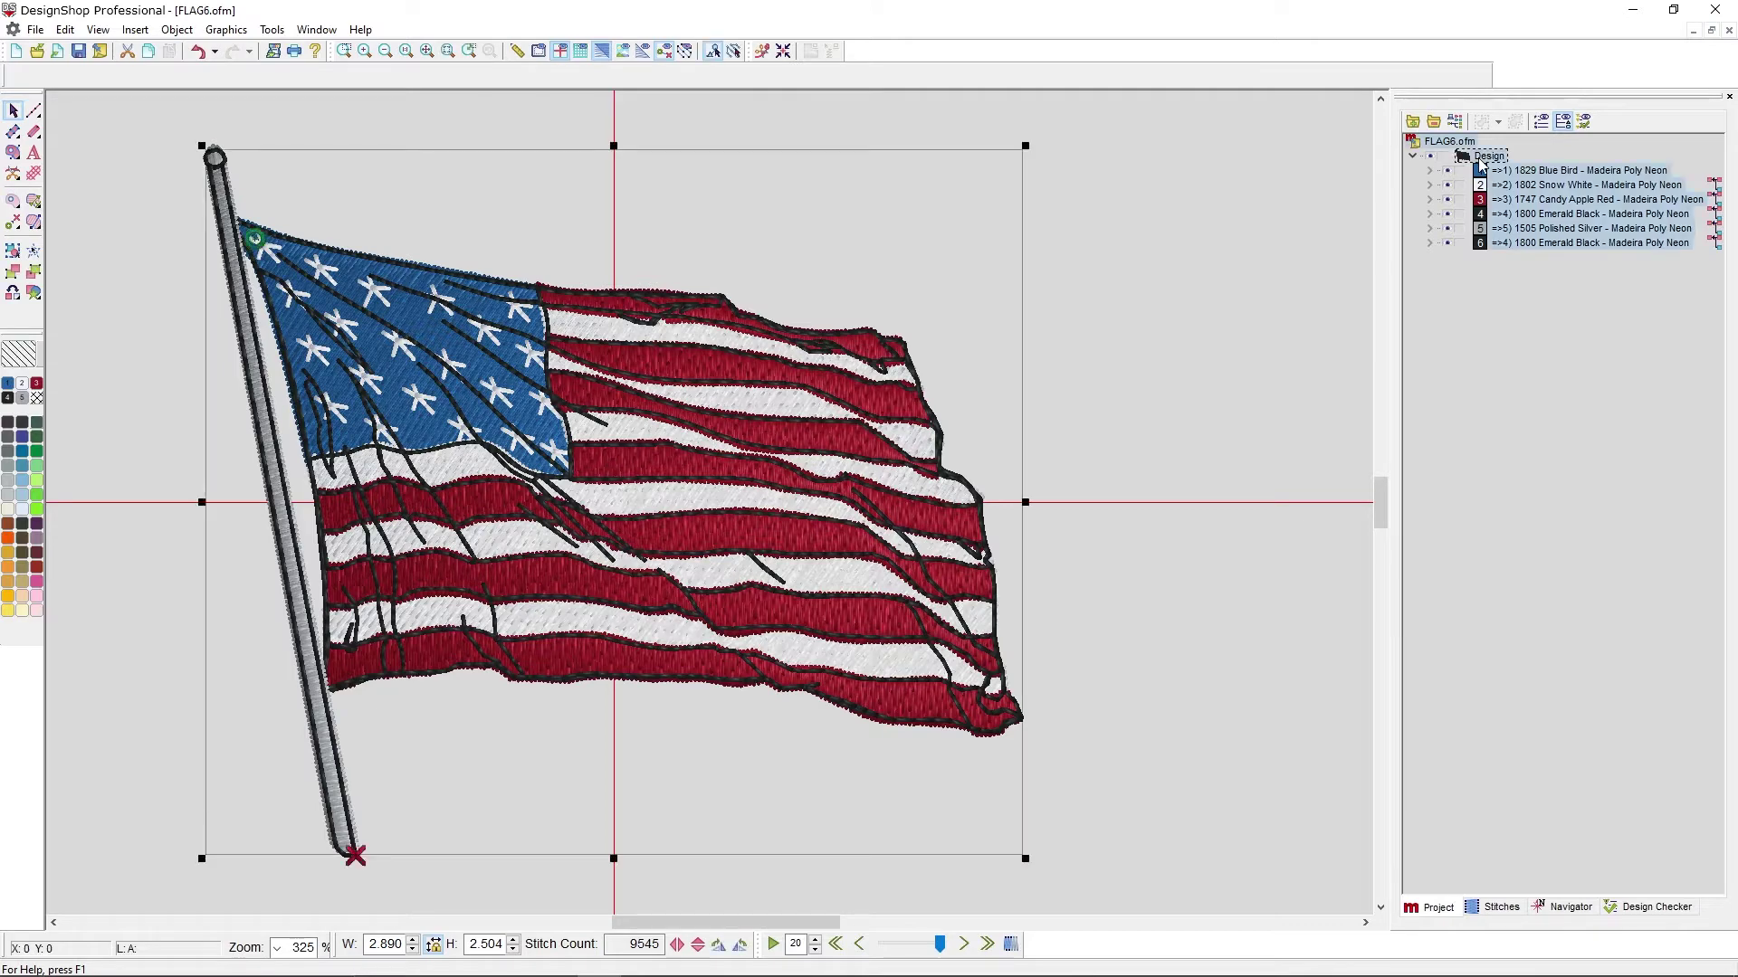
{"action": "right_click", "coordinate": [1481, 163]}
{"action": "left_click", "coordinate": [1489, 174]}
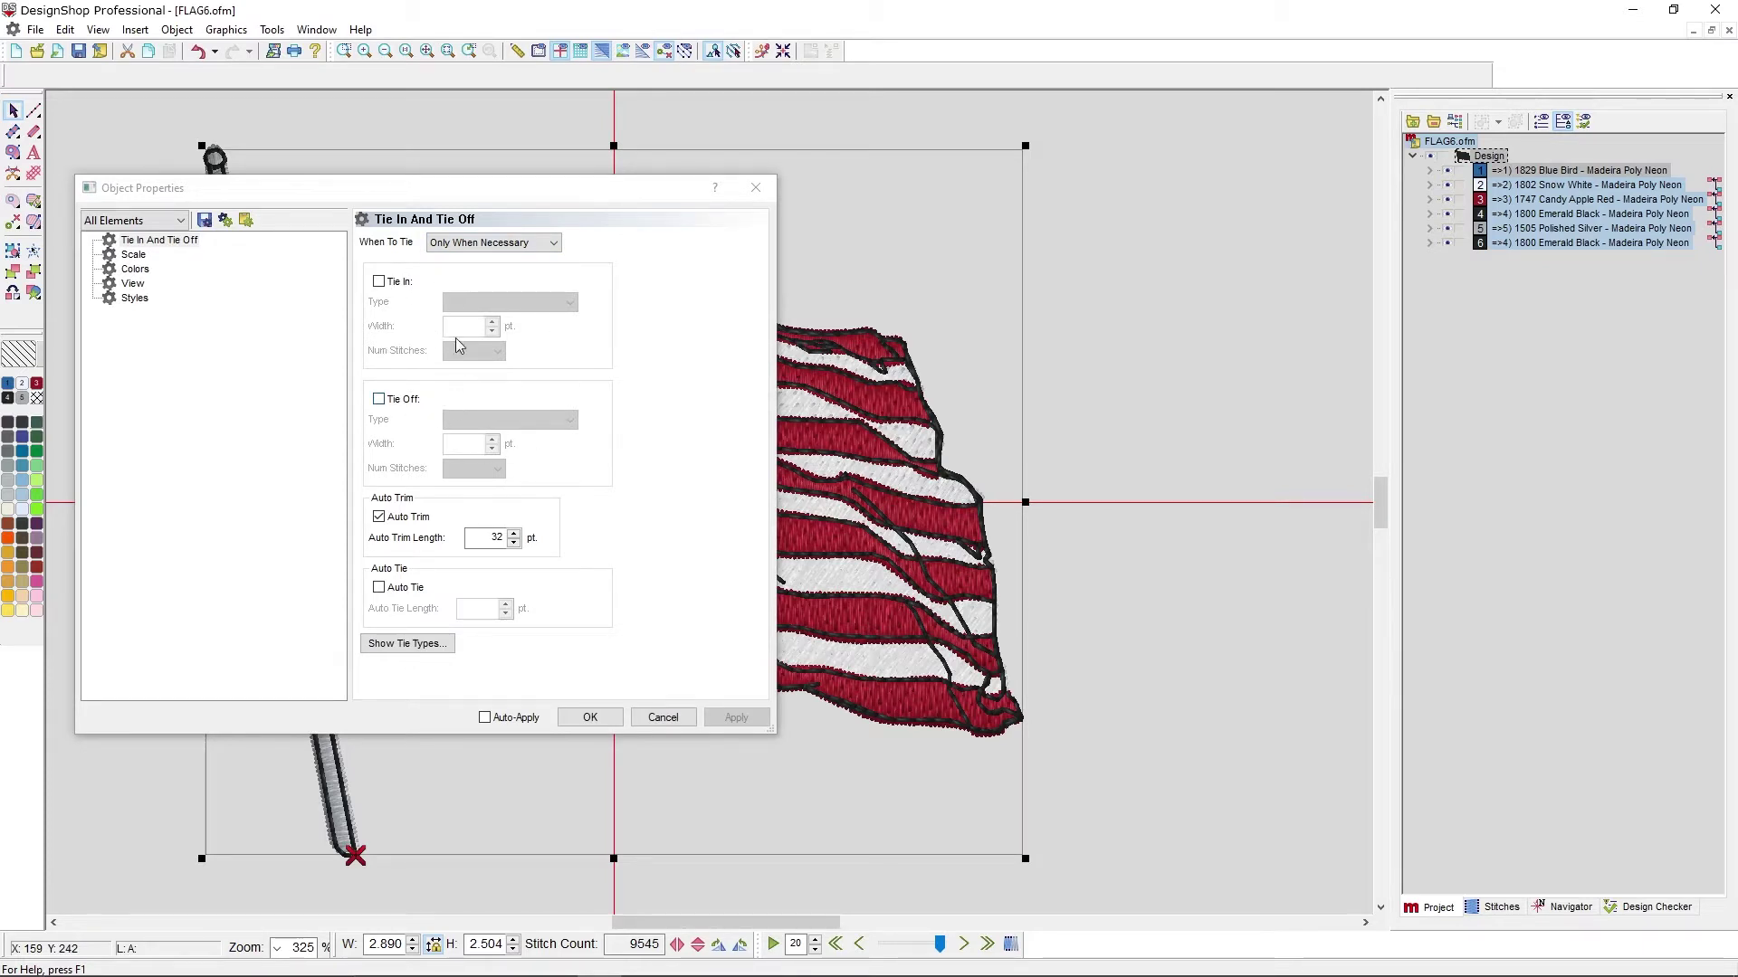
{"action": "left_click_drag", "start_coordinate": [530, 199], "coordinate": [549, 238]}
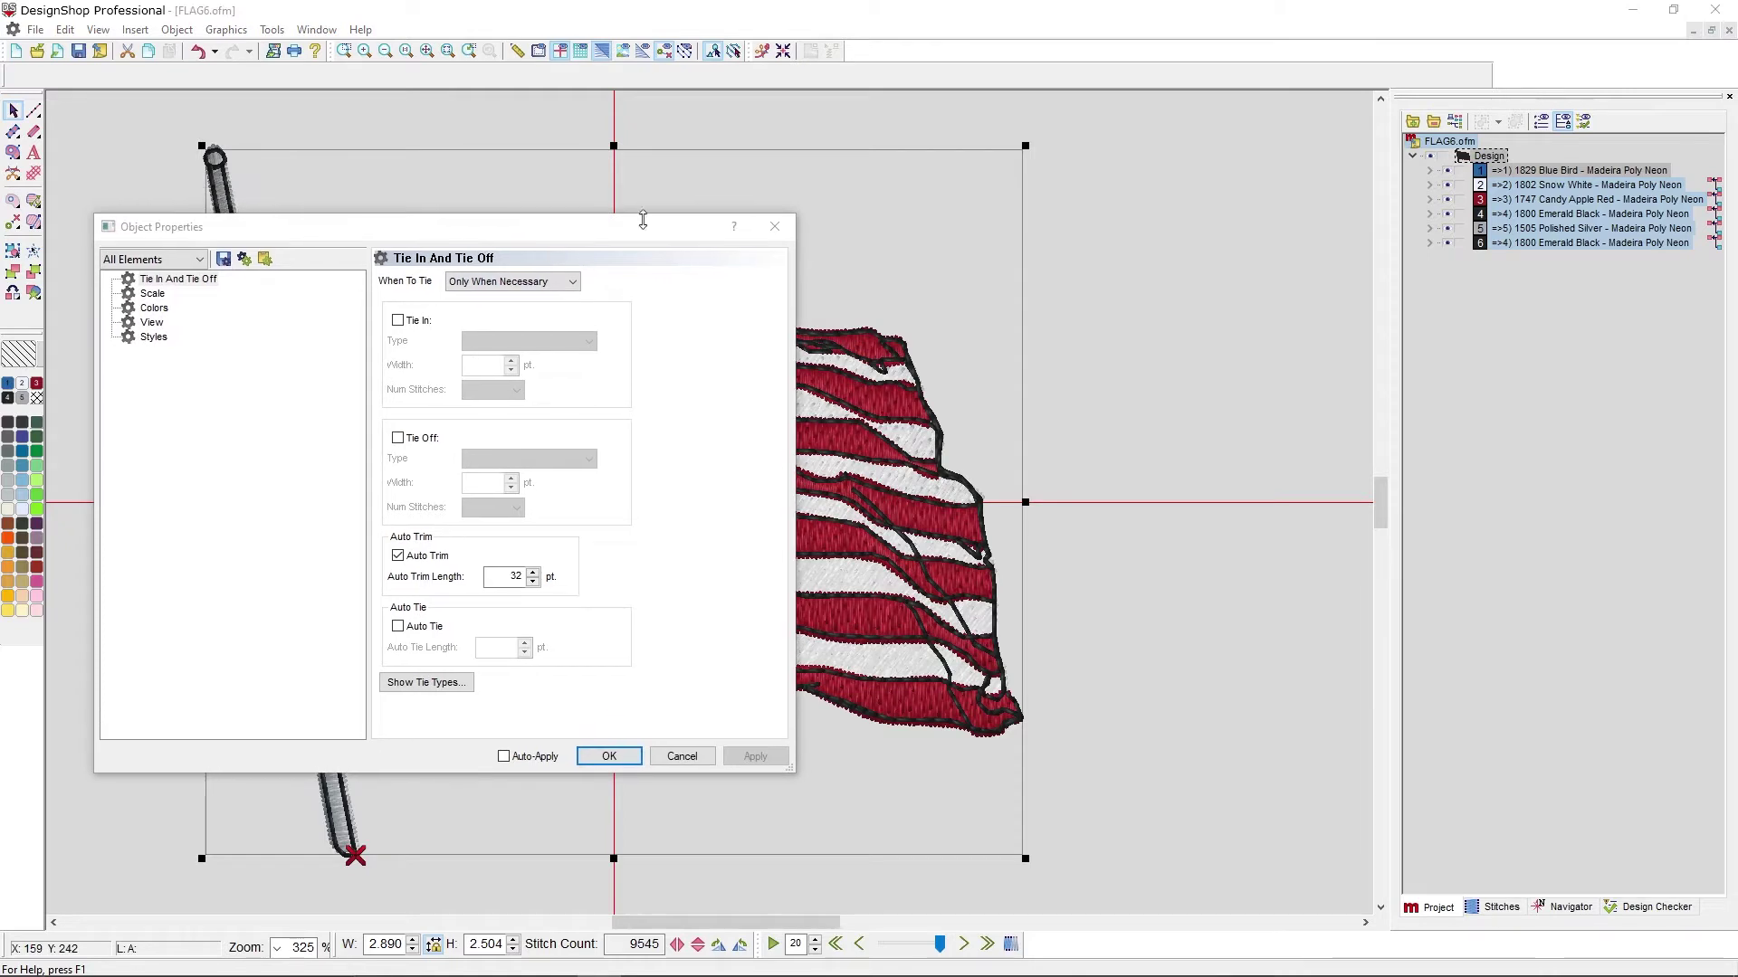
{"action": "left_click", "coordinate": [1132, 253]}
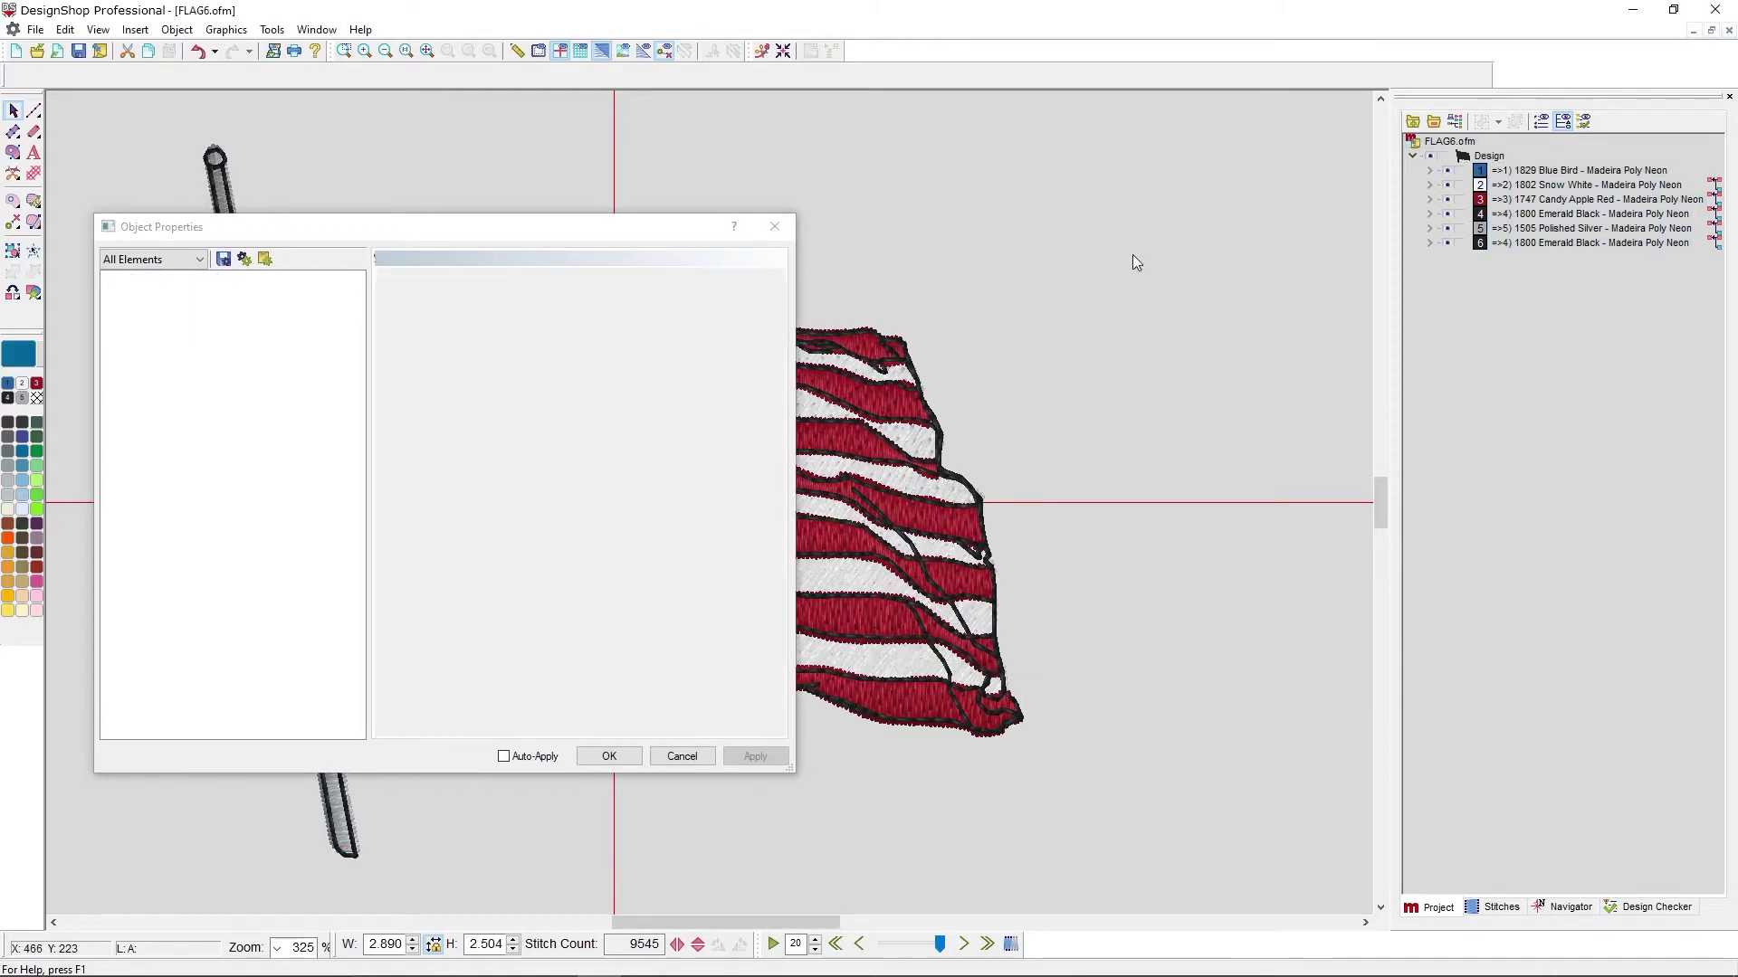
{"action": "left_click", "coordinate": [775, 226]}
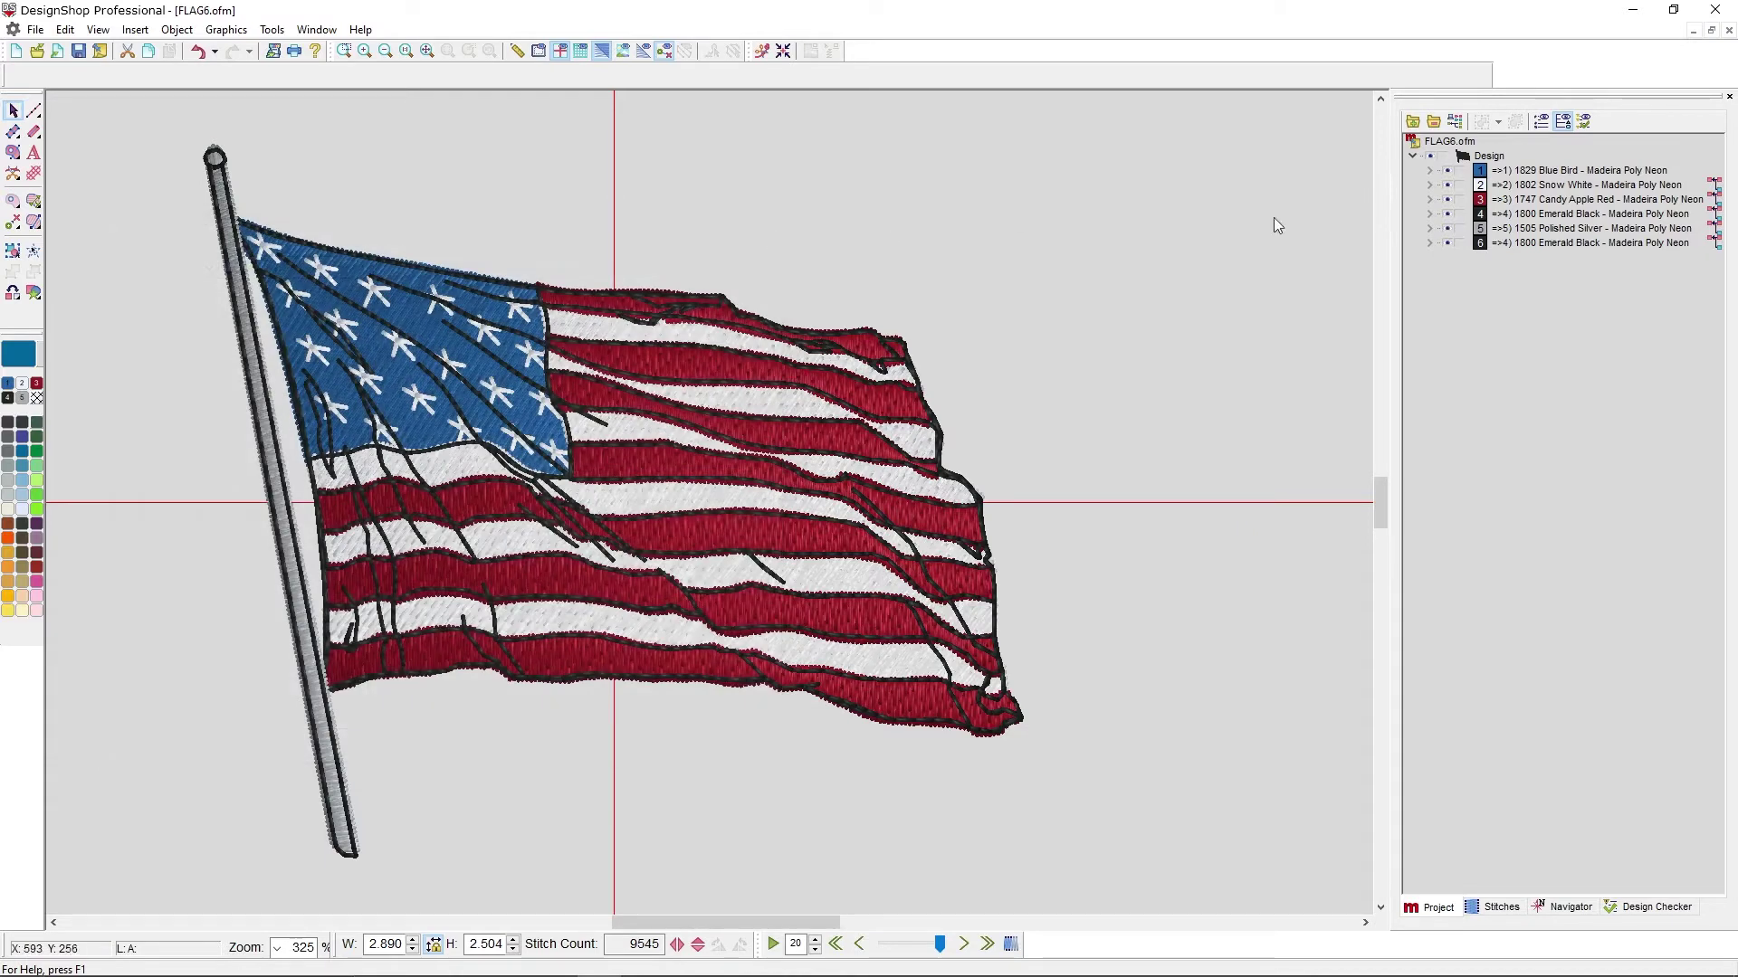
- Inspect the blue star field's missing tie-in issue and stitch properties, then return to the thread colours
{"action": "left_click", "coordinate": [1675, 910]}
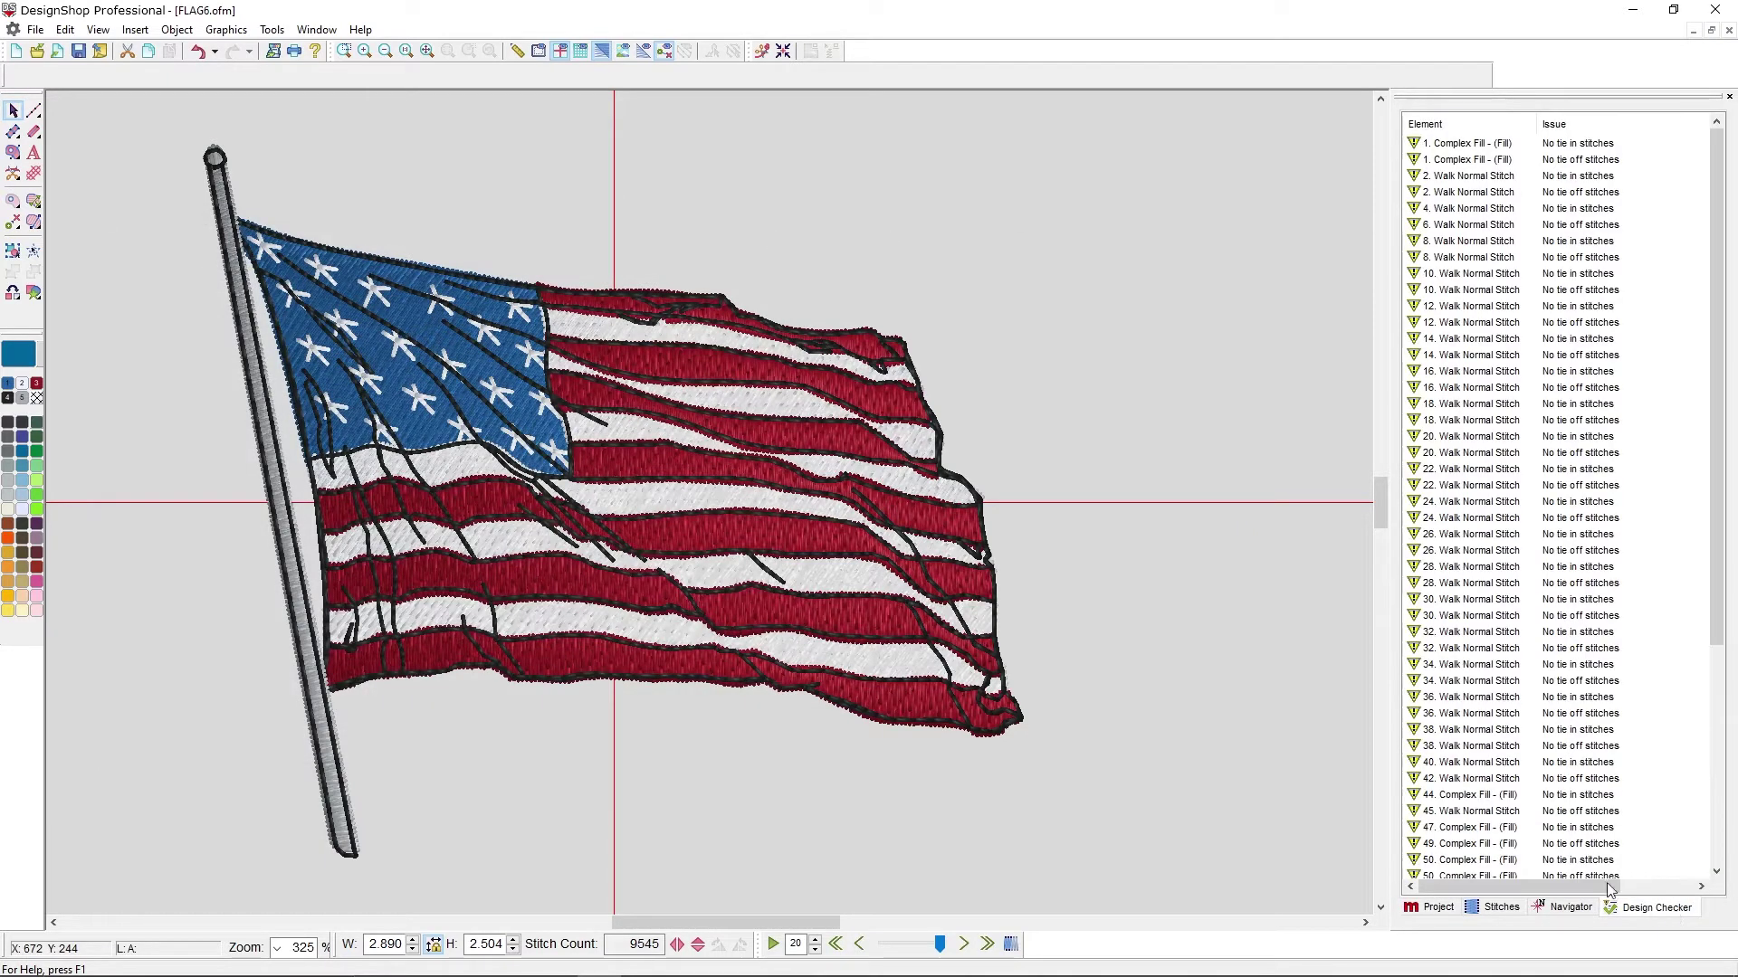
{"action": "left_click", "coordinate": [1453, 160]}
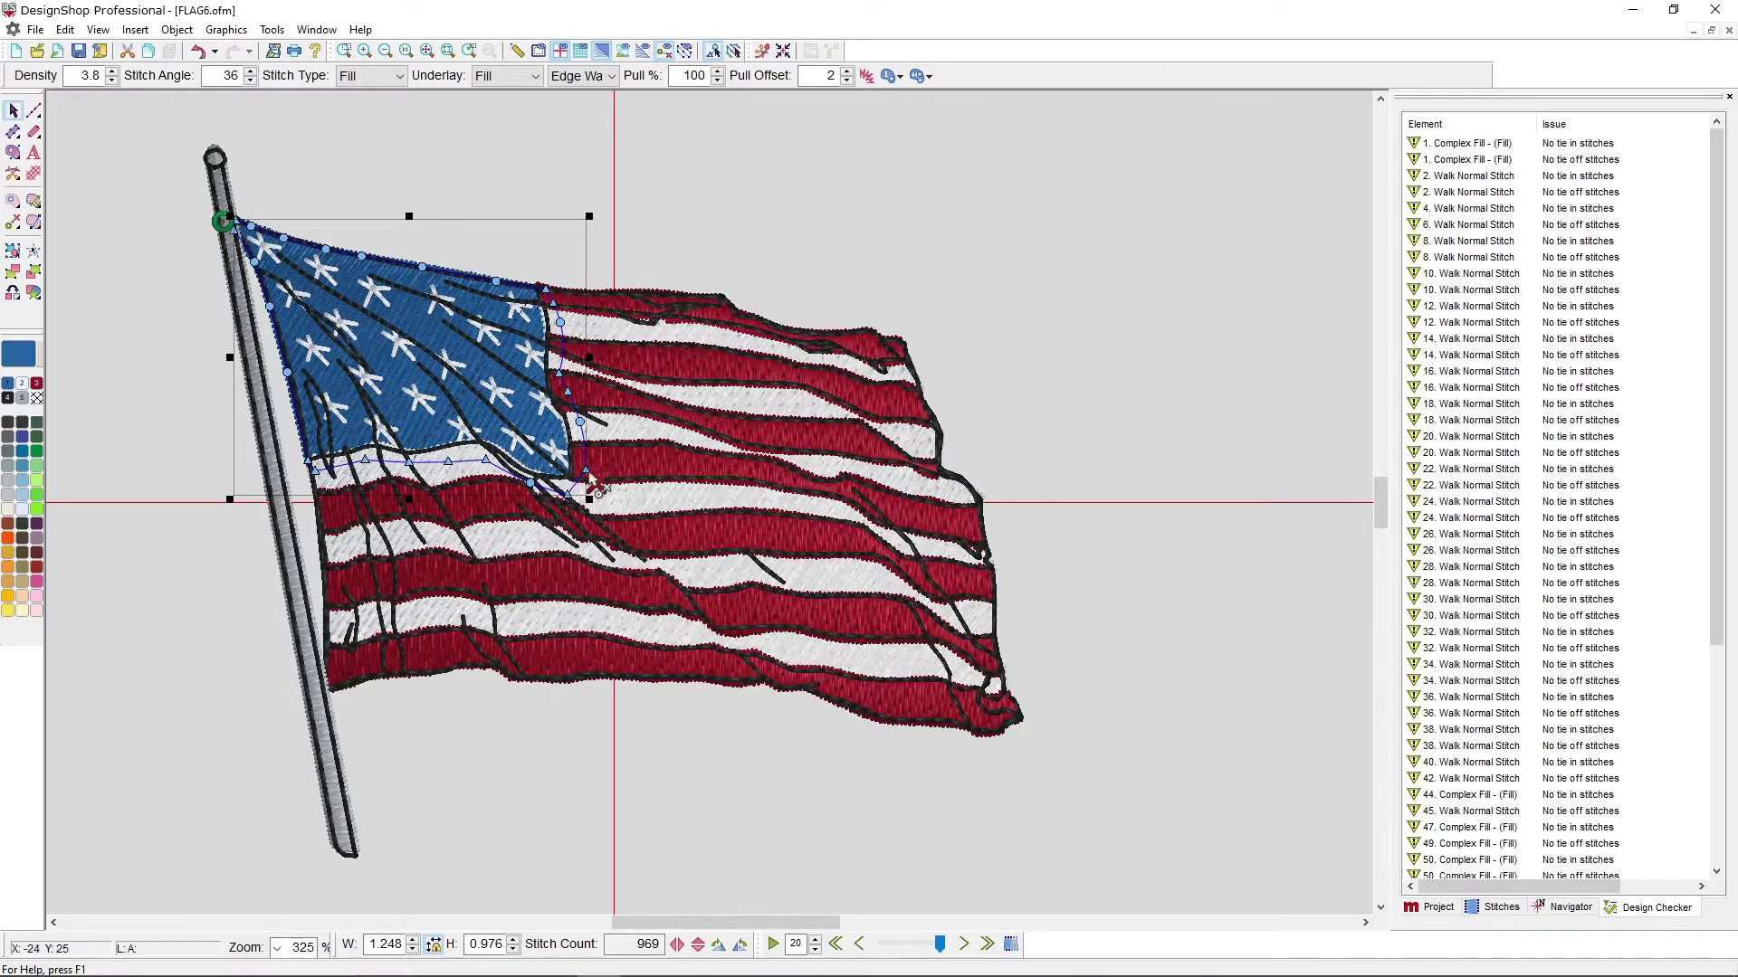
{"action": "left_click", "coordinate": [1439, 146]}
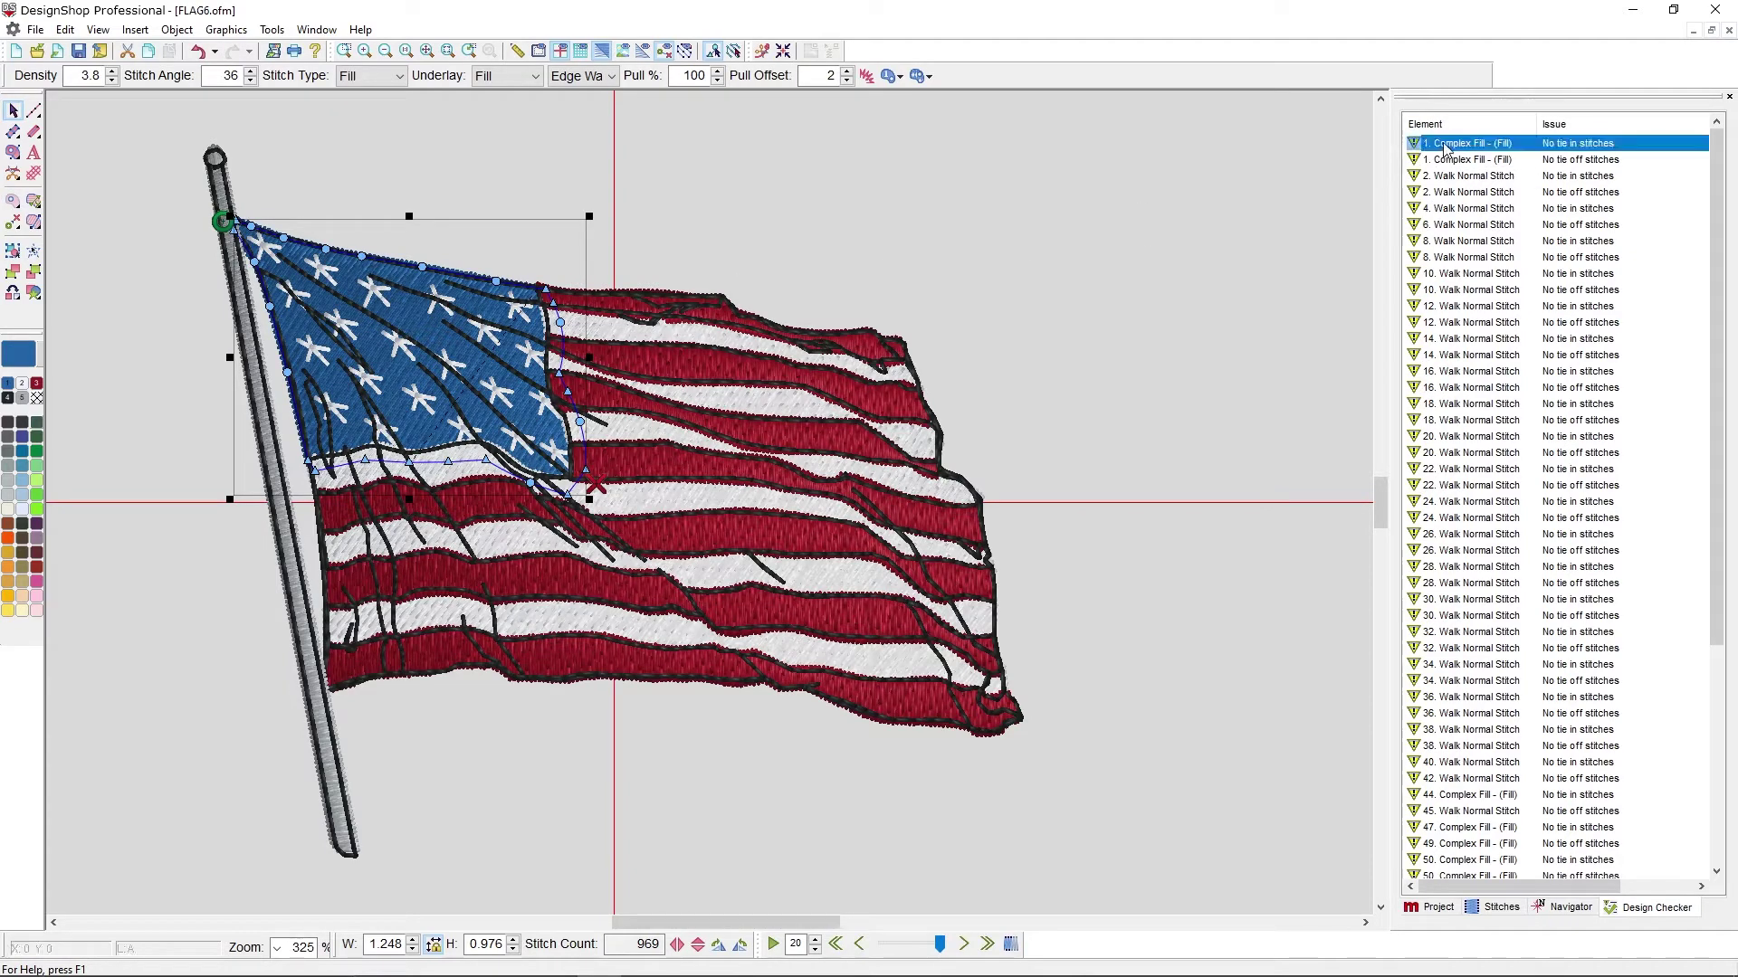
{"action": "double_click", "coordinate": [1441, 150]}
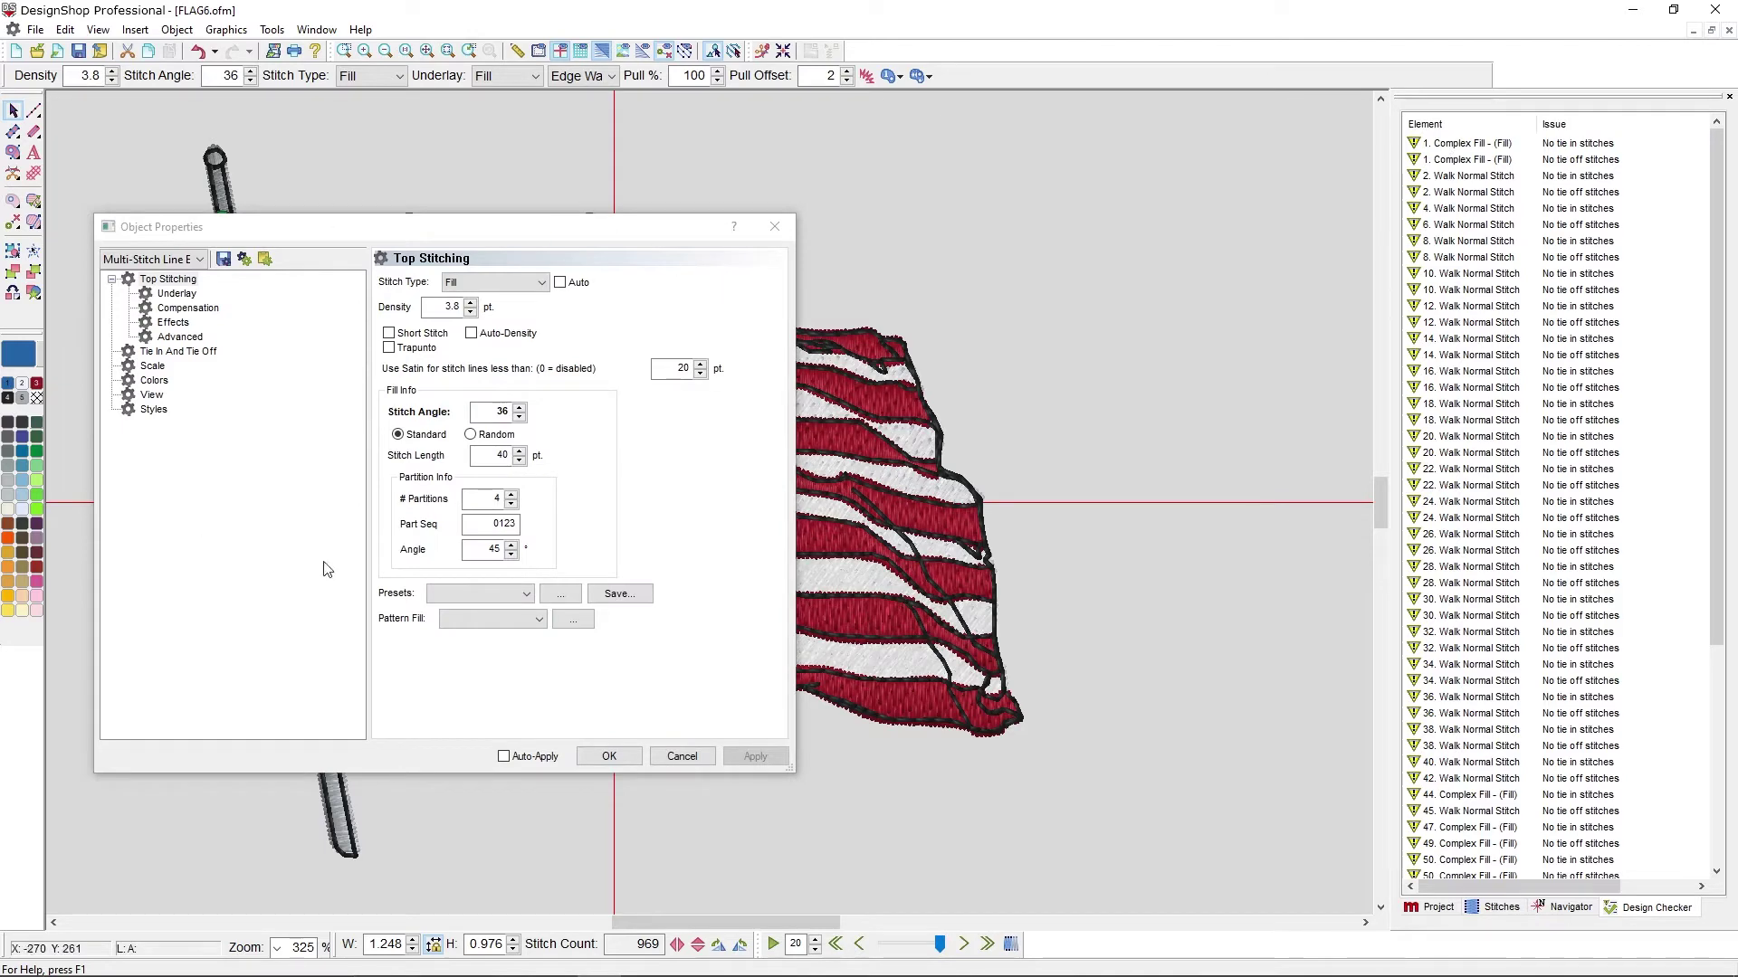
{"action": "left_click", "coordinate": [773, 227]}
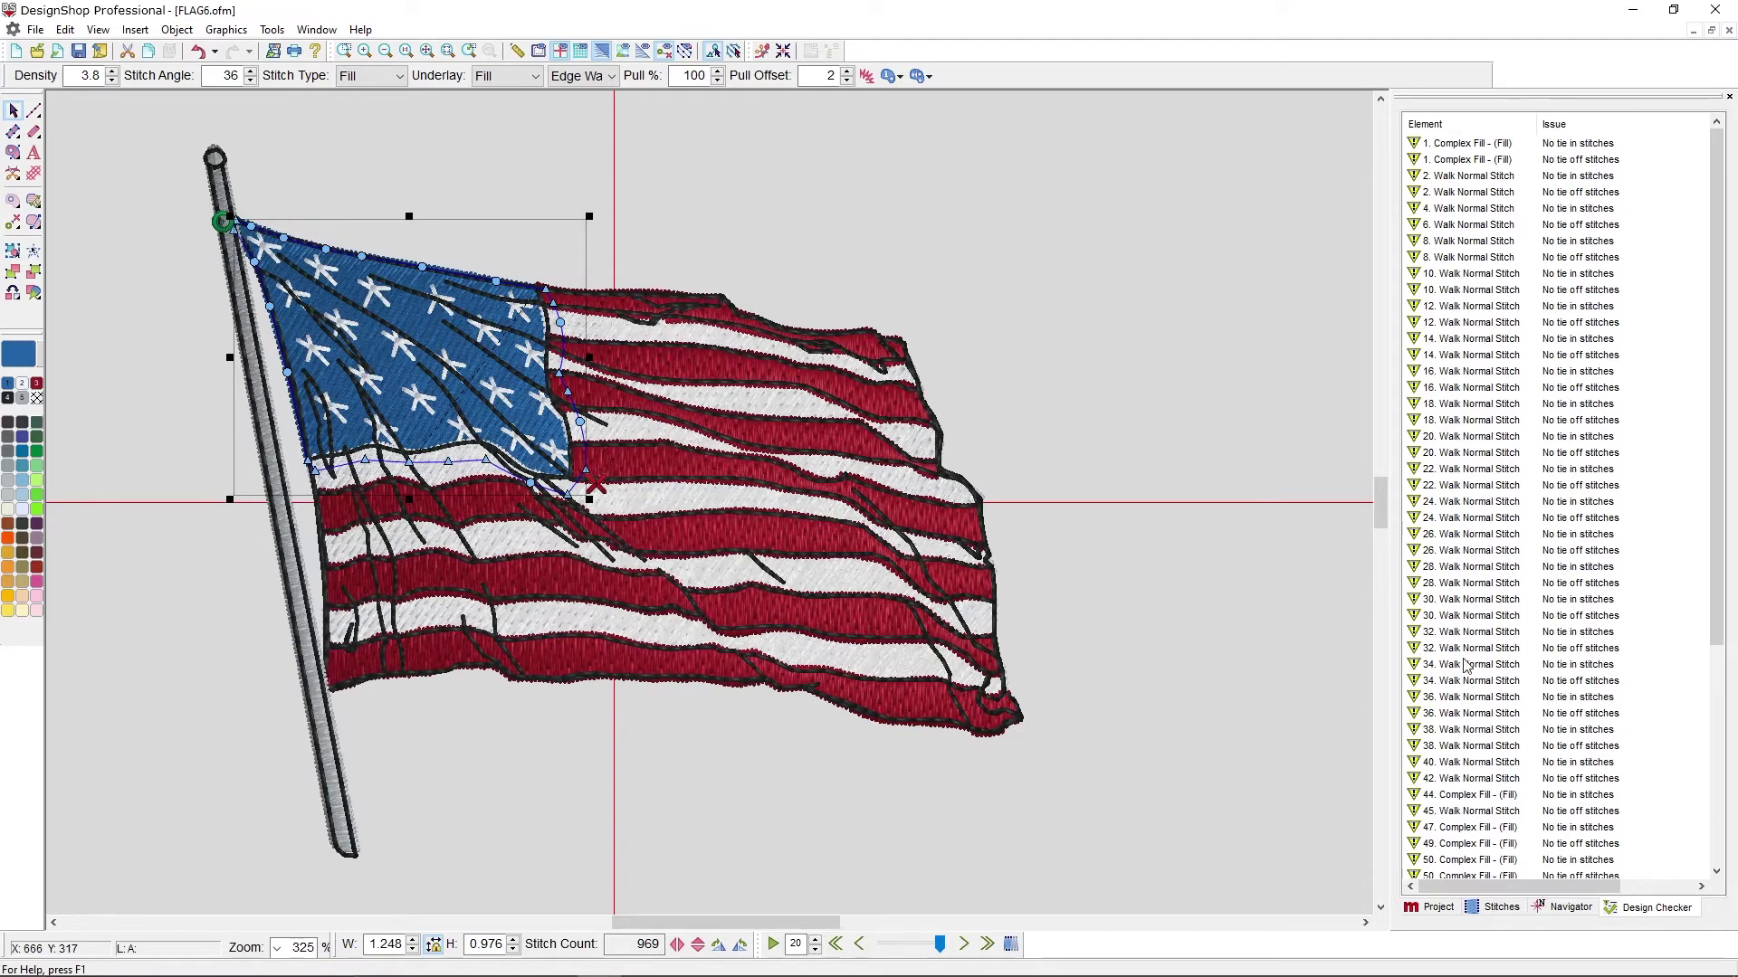
{"action": "left_click", "coordinate": [1439, 908]}
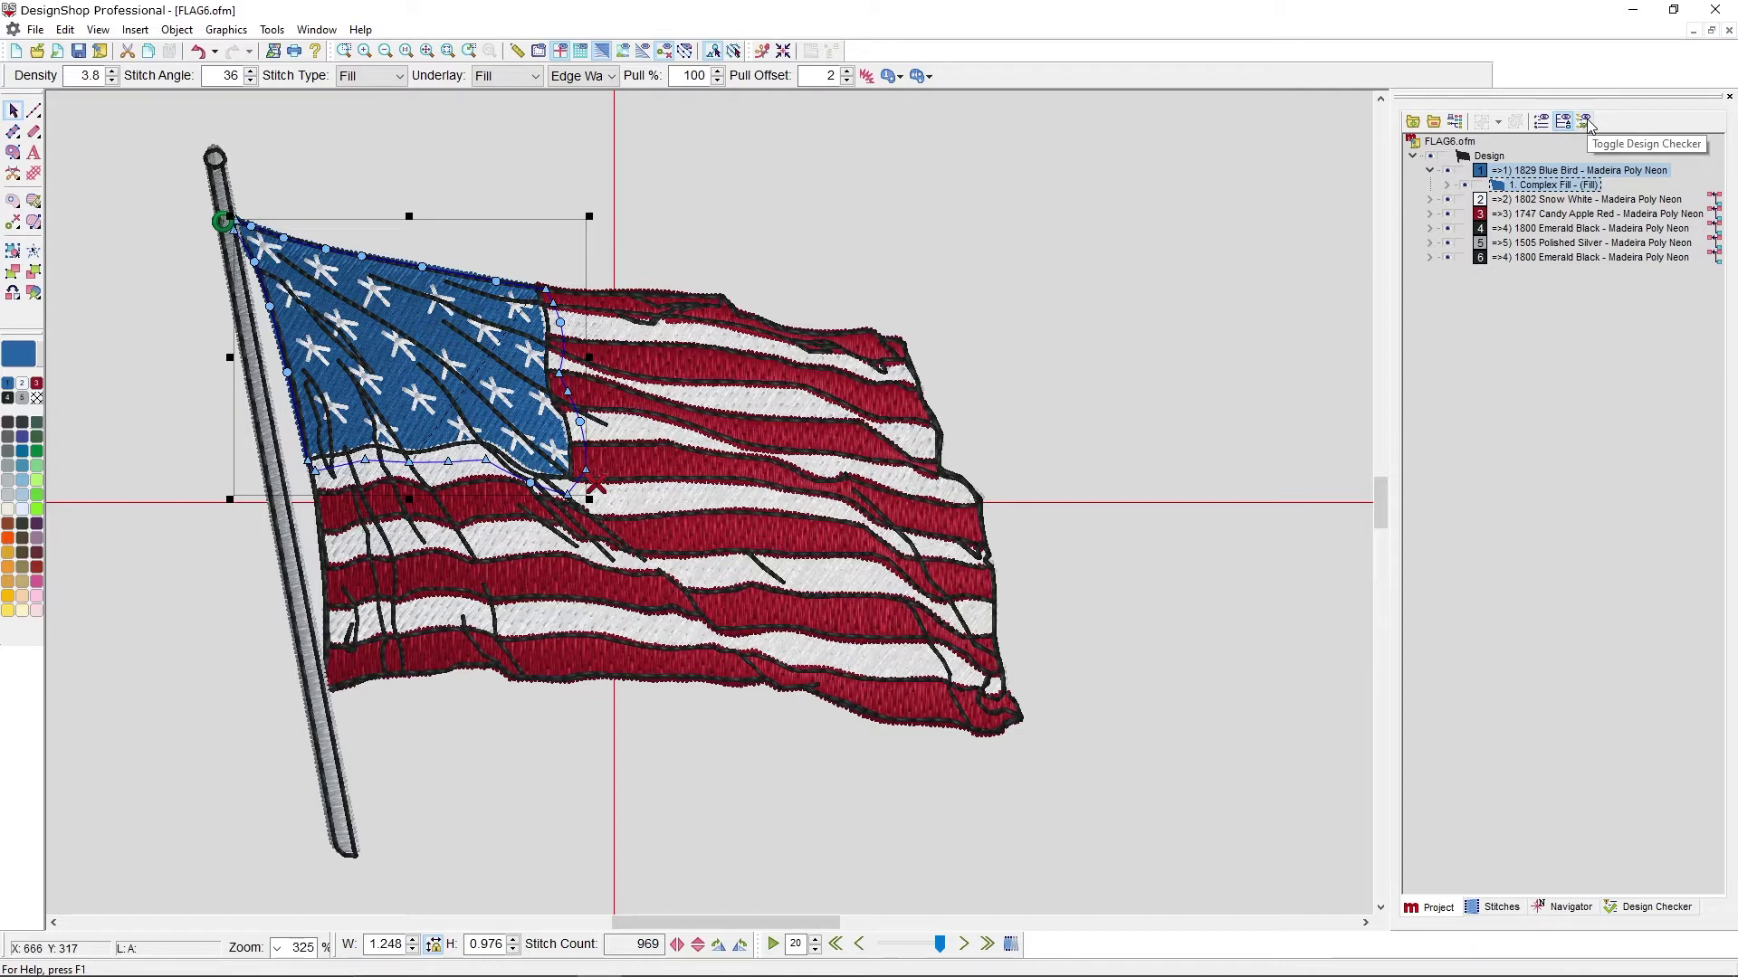
- Show the issue list beside the colour tree, widen the panel, and check flagged walk stitches 4 and 6
{"action": "left_click", "coordinate": [1585, 122]}
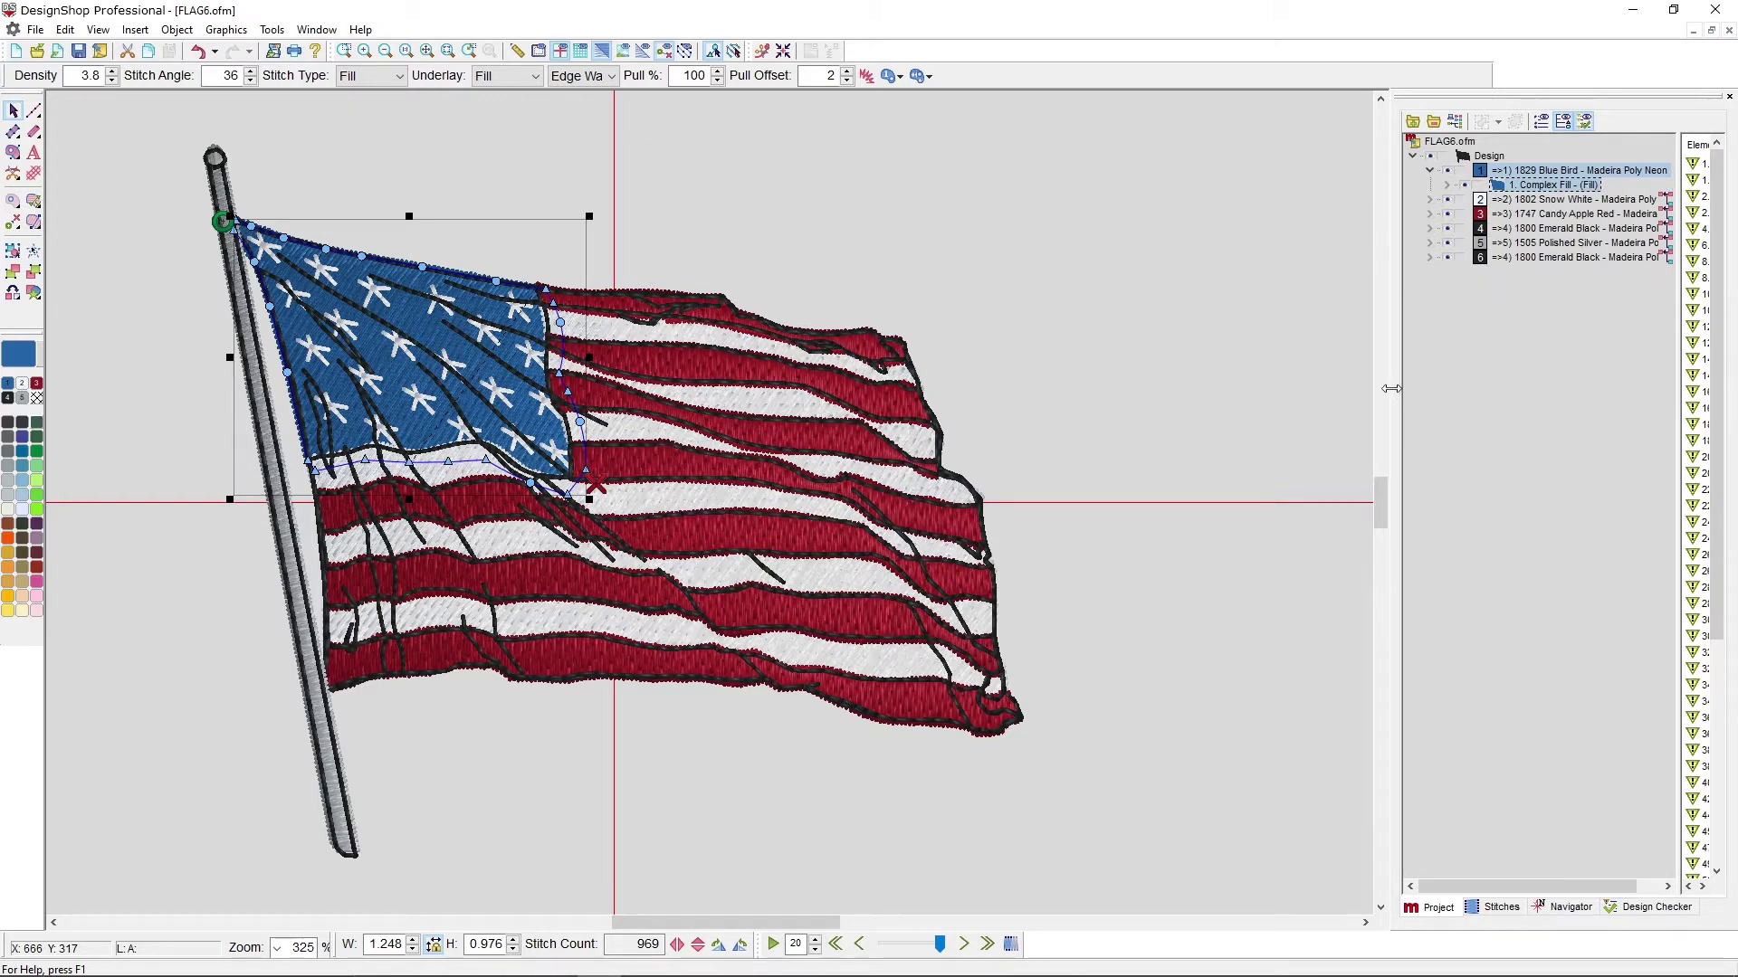
{"action": "left_click_drag", "start_coordinate": [1391, 388], "coordinate": [1185, 400]}
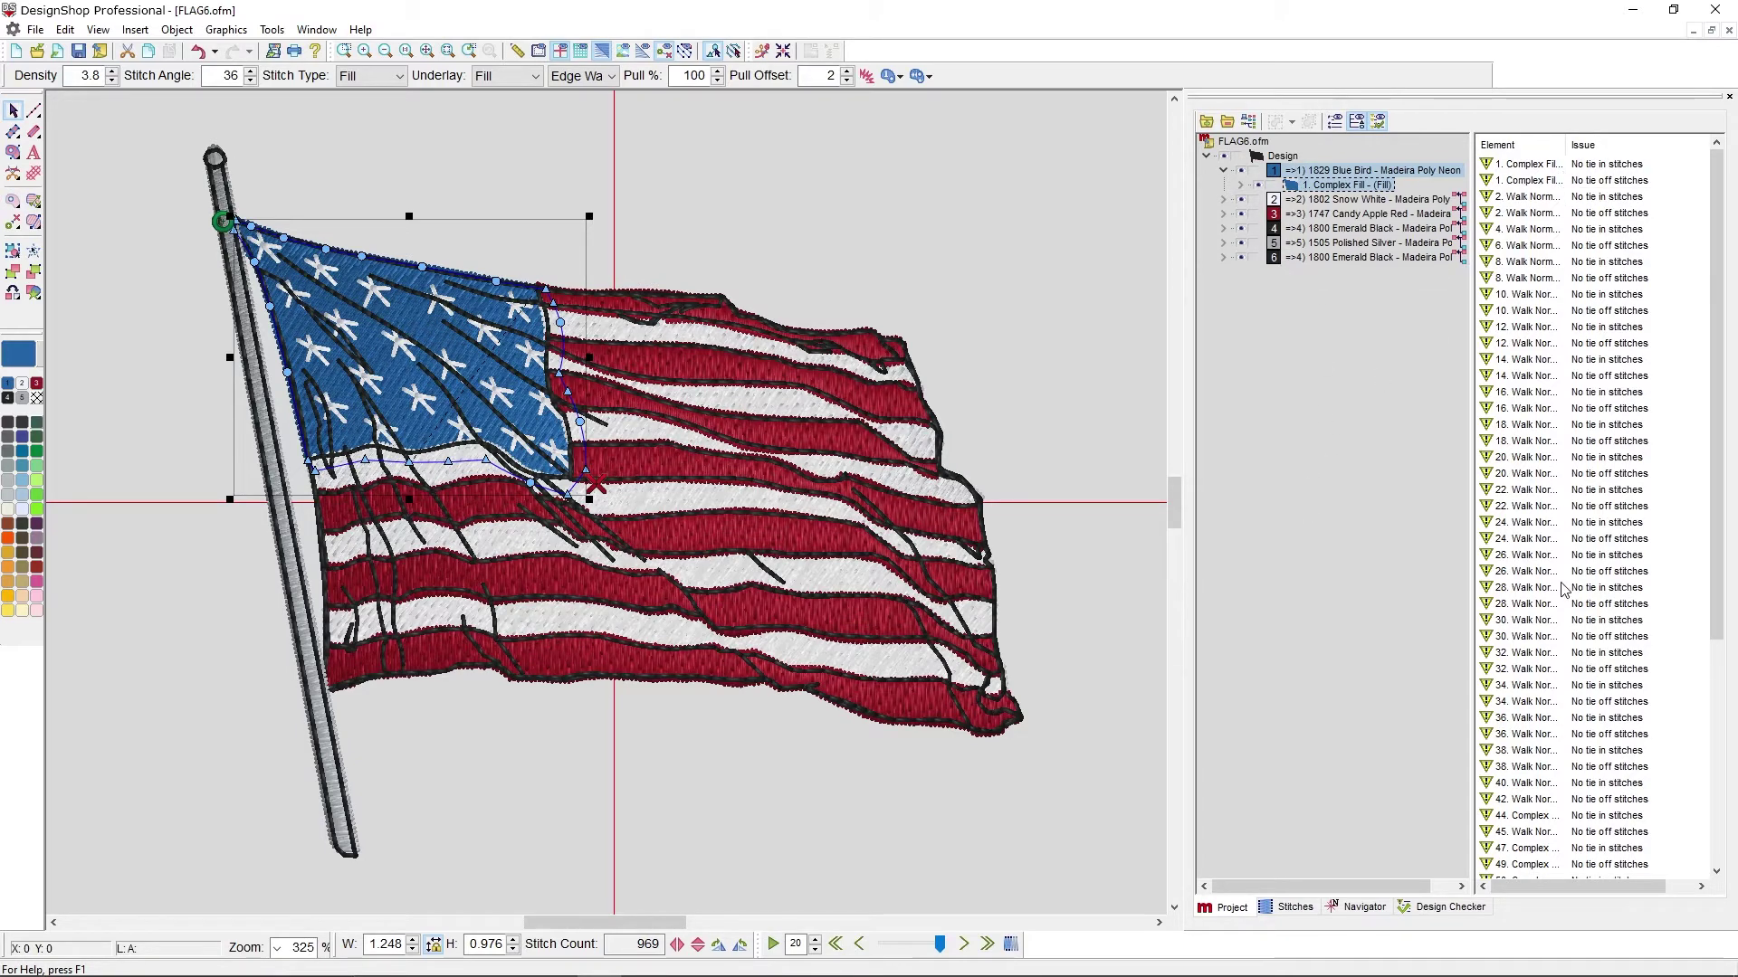
{"action": "left_click", "coordinate": [1528, 231]}
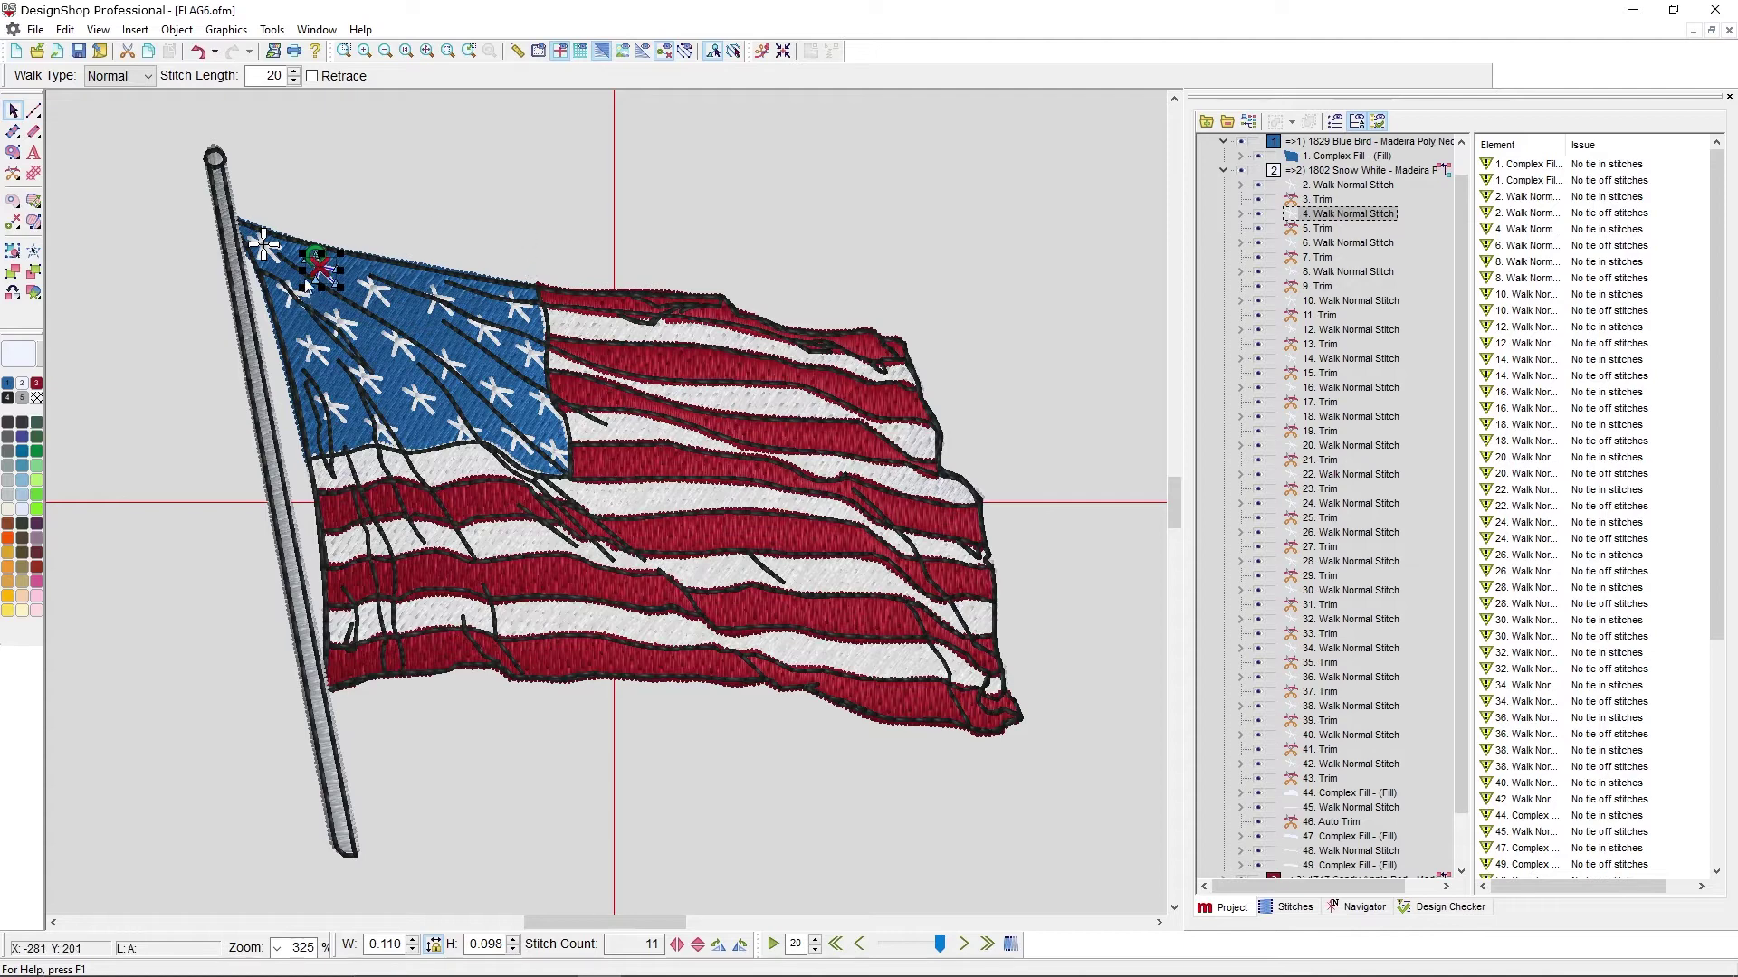
{"action": "left_click", "coordinate": [1355, 243]}
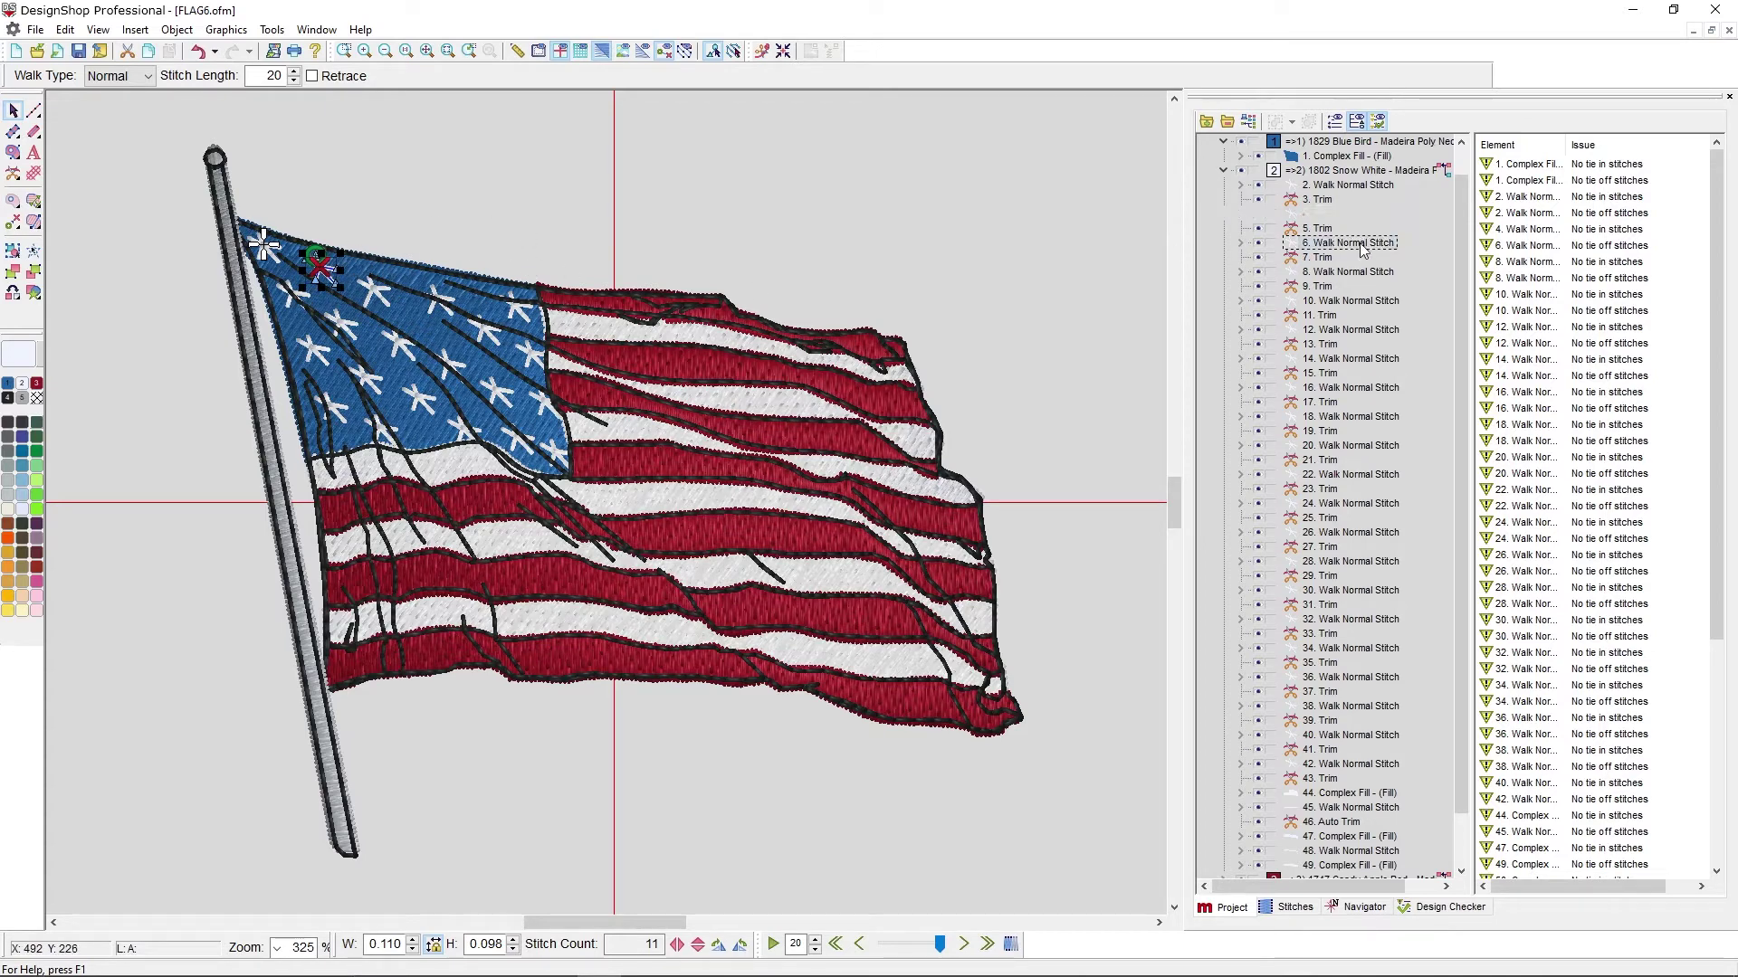
- Reselect the blue star field Complex Fill, then deselect it and scroll the tree to the top
{"action": "left_click", "coordinate": [1347, 155]}
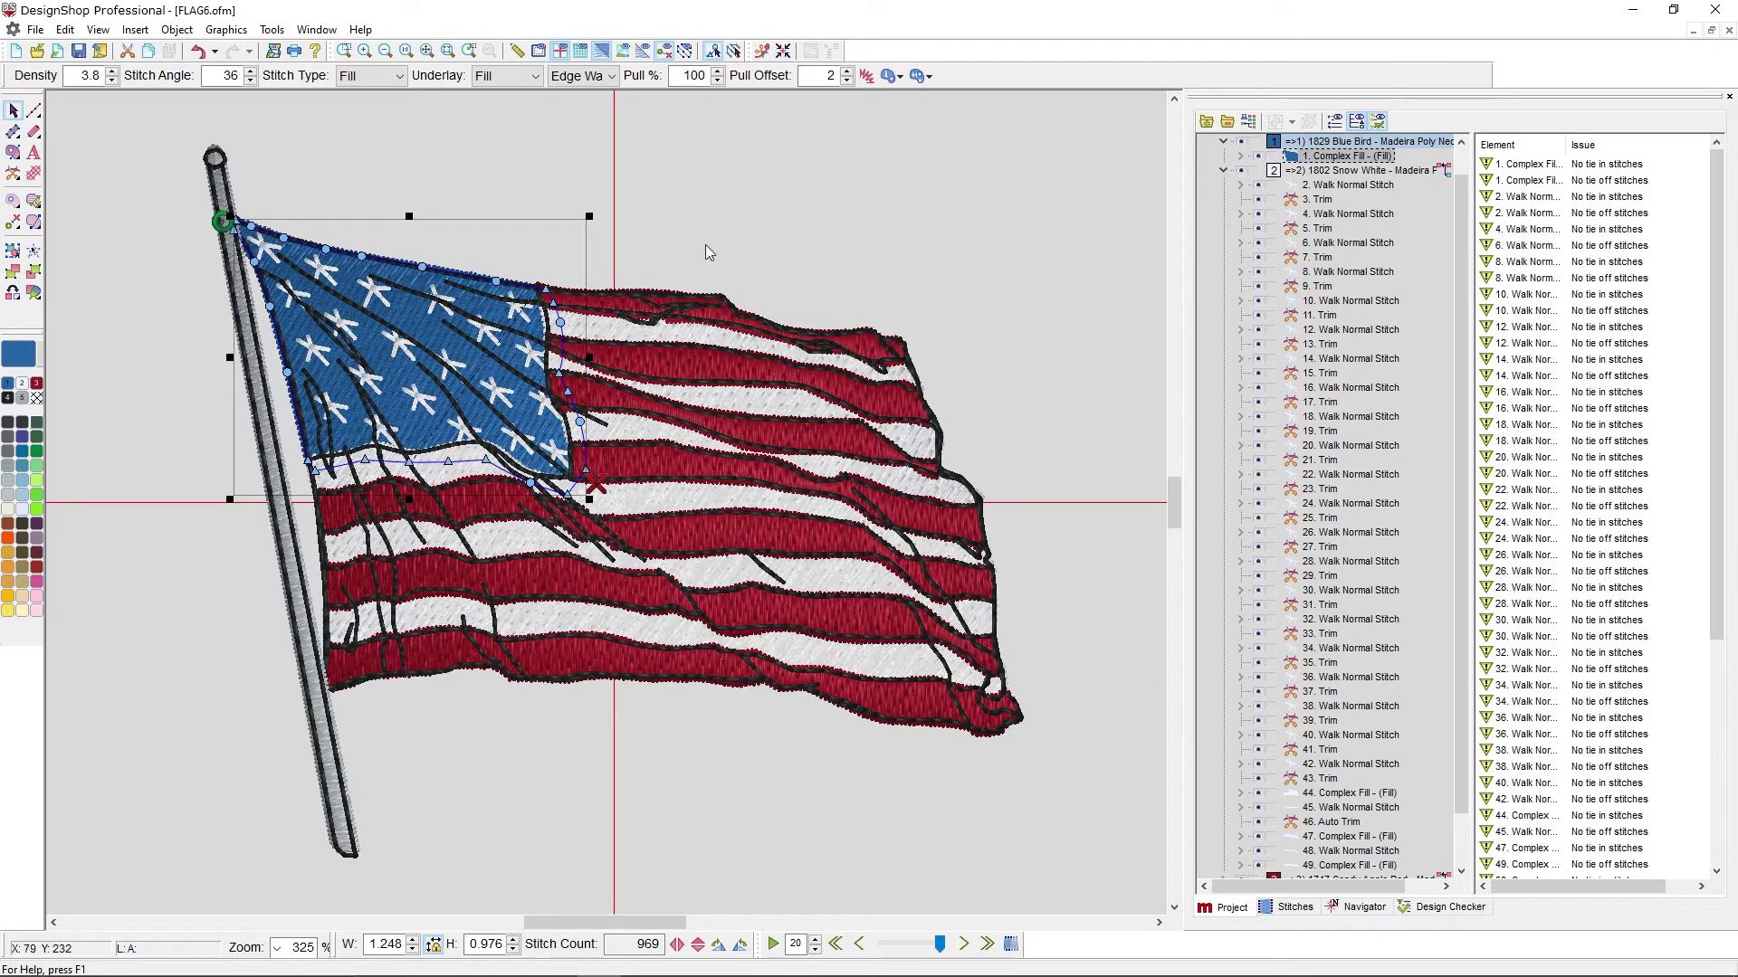
{"action": "left_click", "coordinate": [1034, 226]}
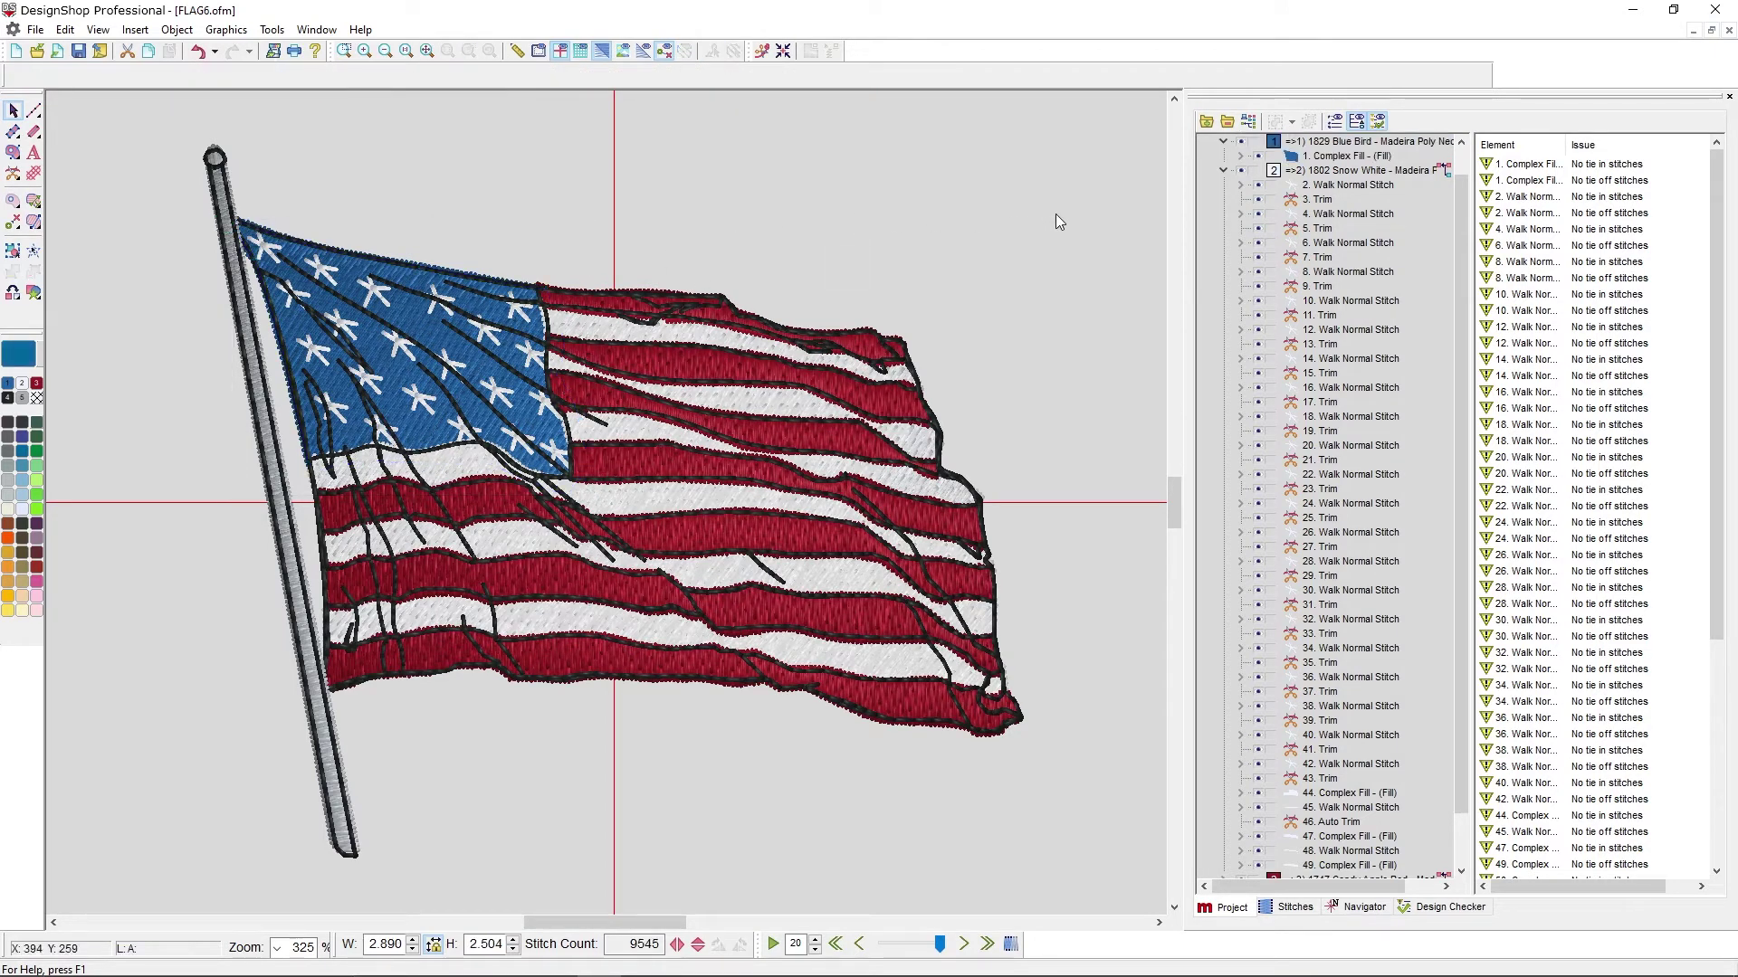
{"action": "scroll", "coordinate": [1412, 217], "scroll_direction": "up", "scroll_amount": 1}
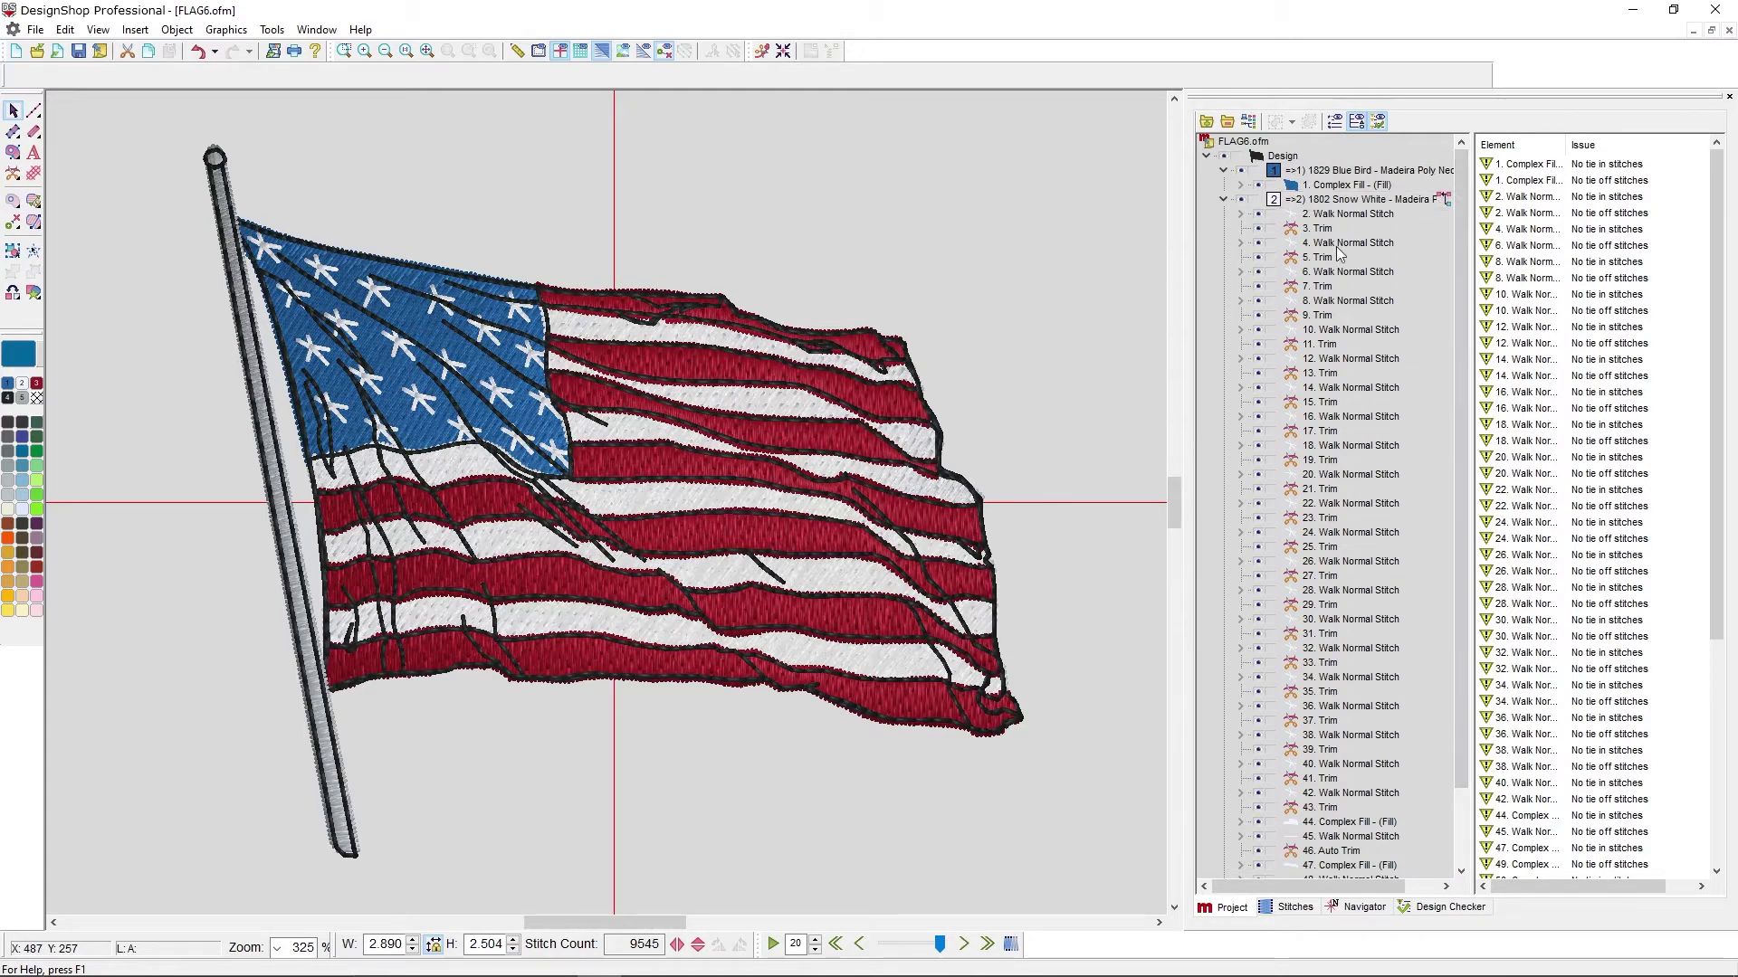
- Enable Tie In and Tie Off for the whole Design in its Properties and apply
{"action": "left_click", "coordinate": [1281, 156]}
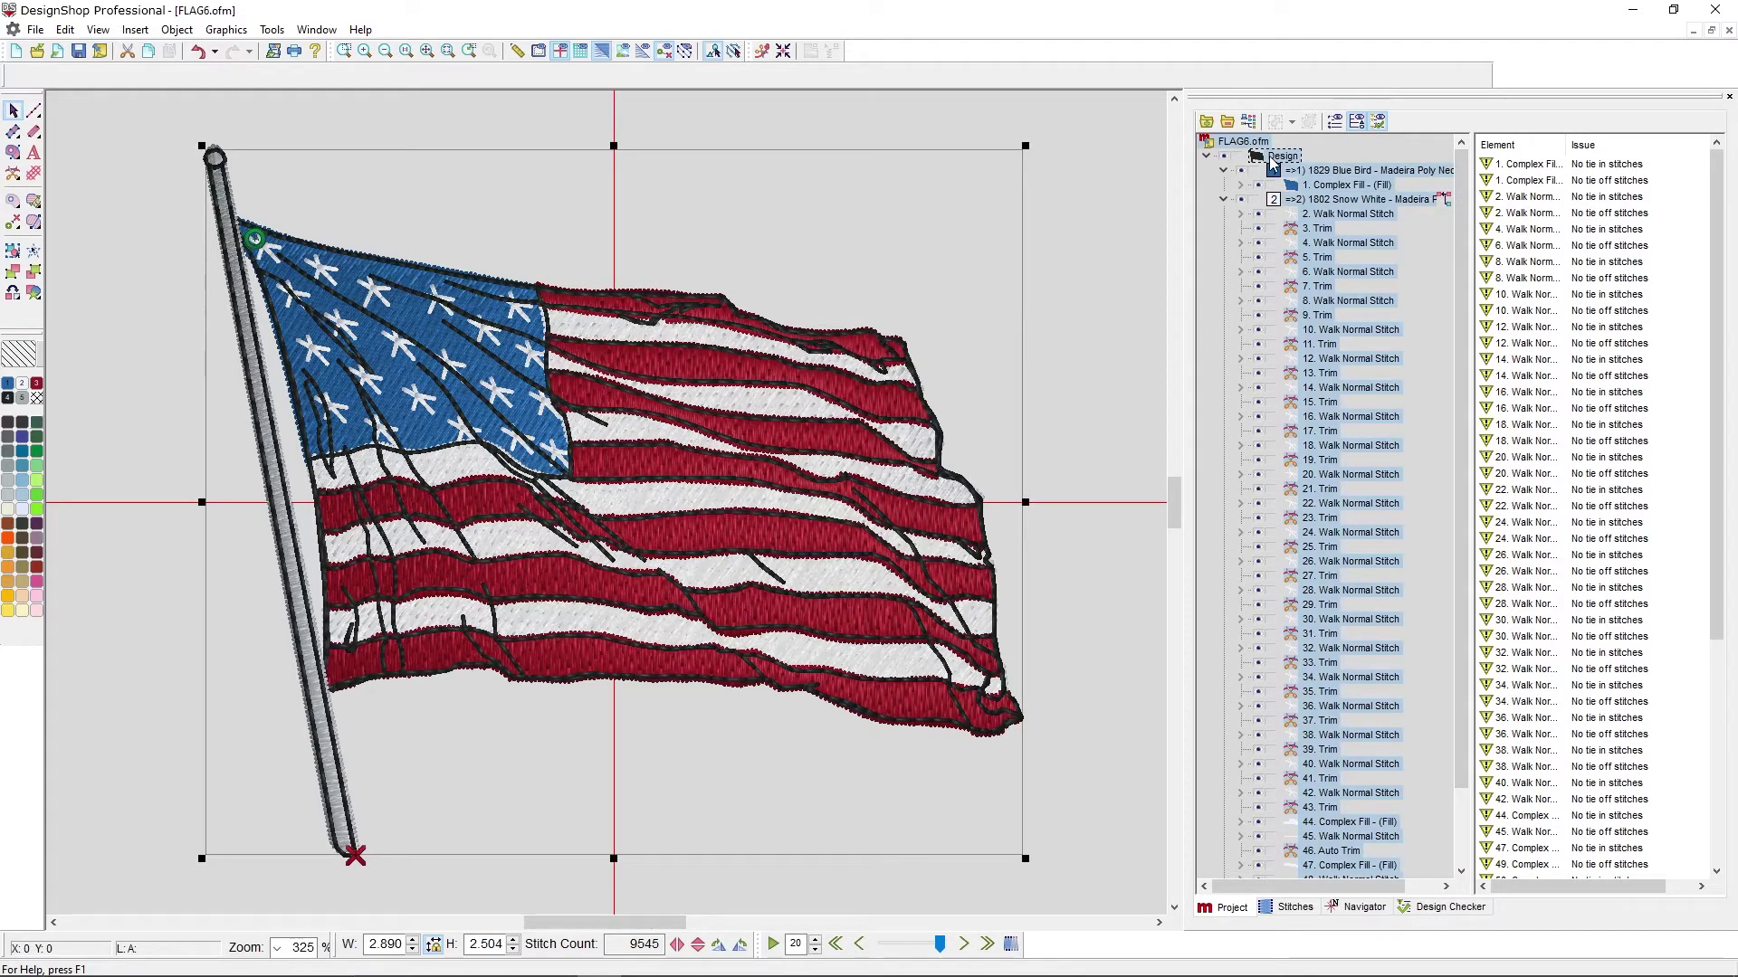
{"action": "right_click", "coordinate": [1273, 163]}
{"action": "left_click", "coordinate": [1296, 169]}
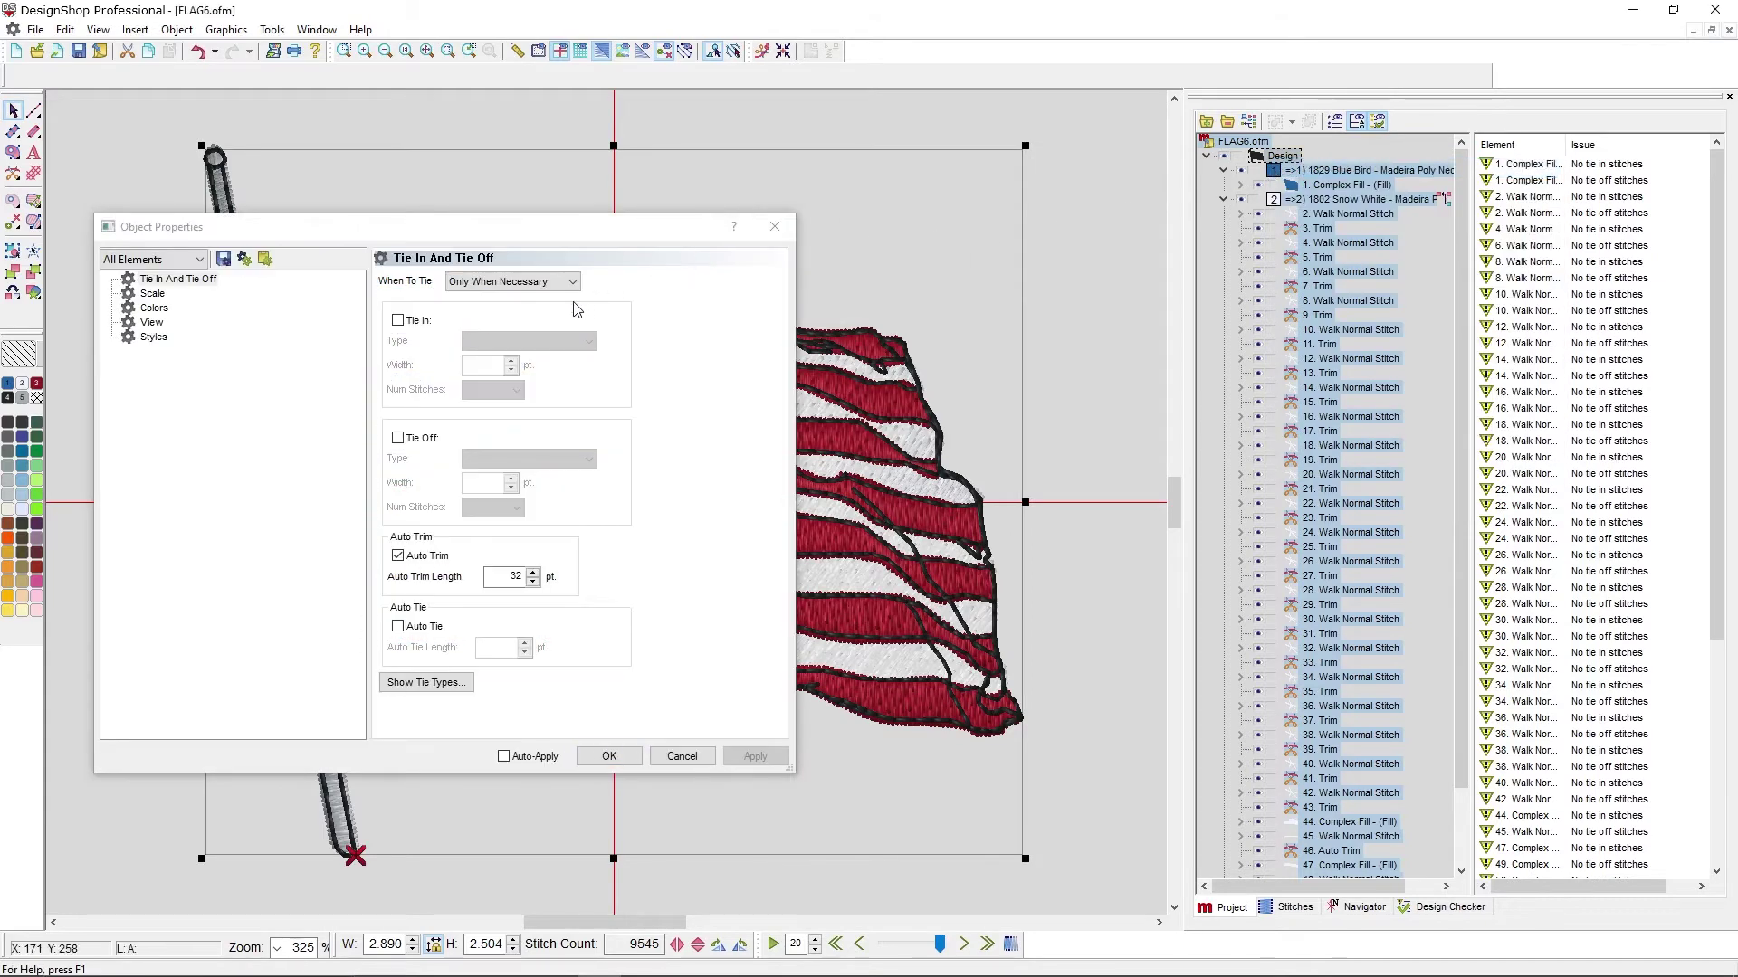
{"action": "left_click", "coordinate": [428, 323]}
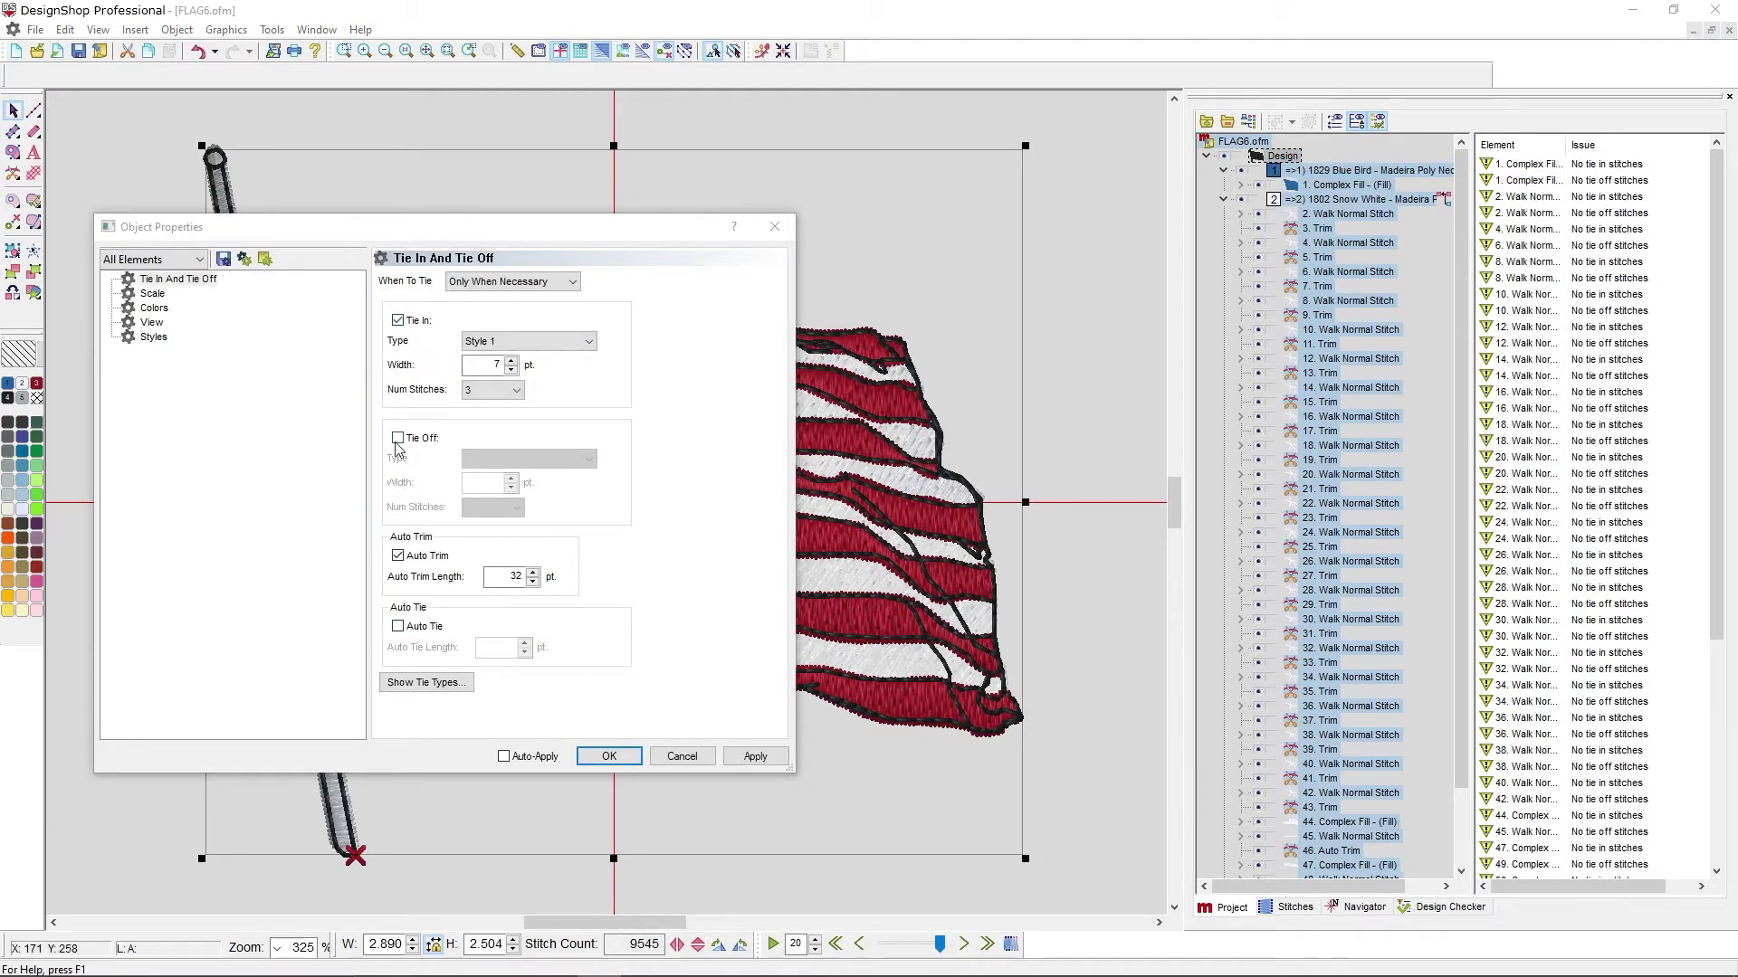
{"action": "left_click", "coordinate": [397, 441]}
{"action": "left_click", "coordinate": [771, 761]}
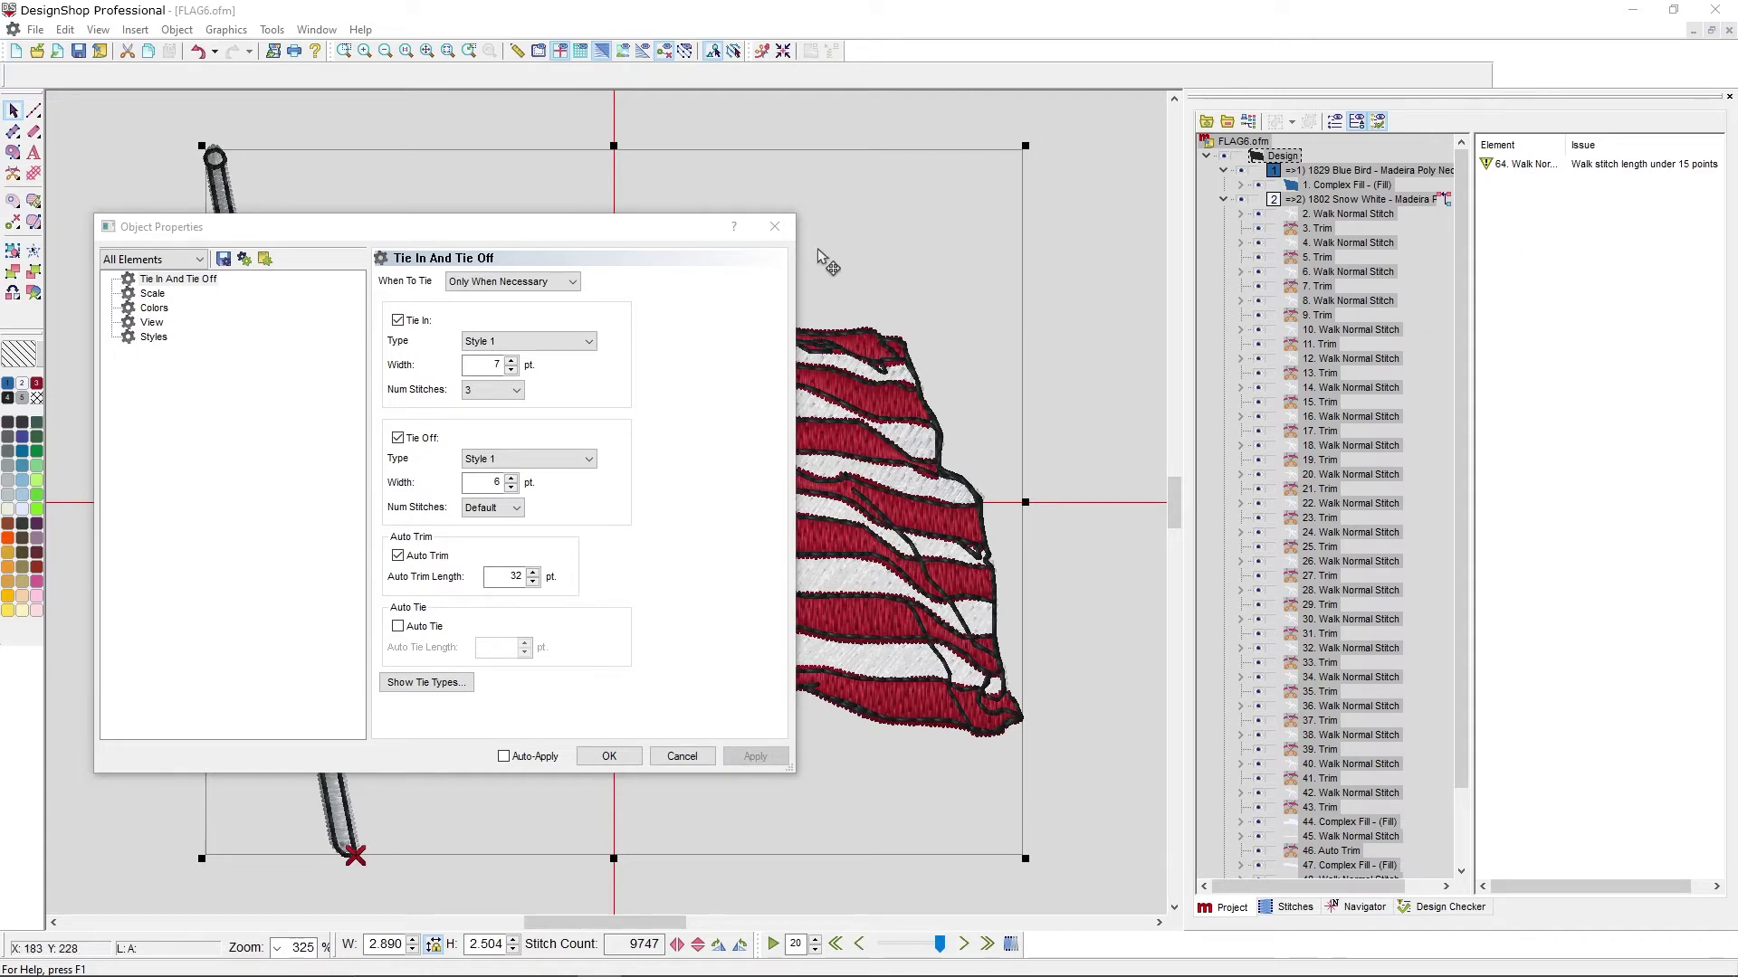
{"action": "left_click", "coordinate": [772, 228]}
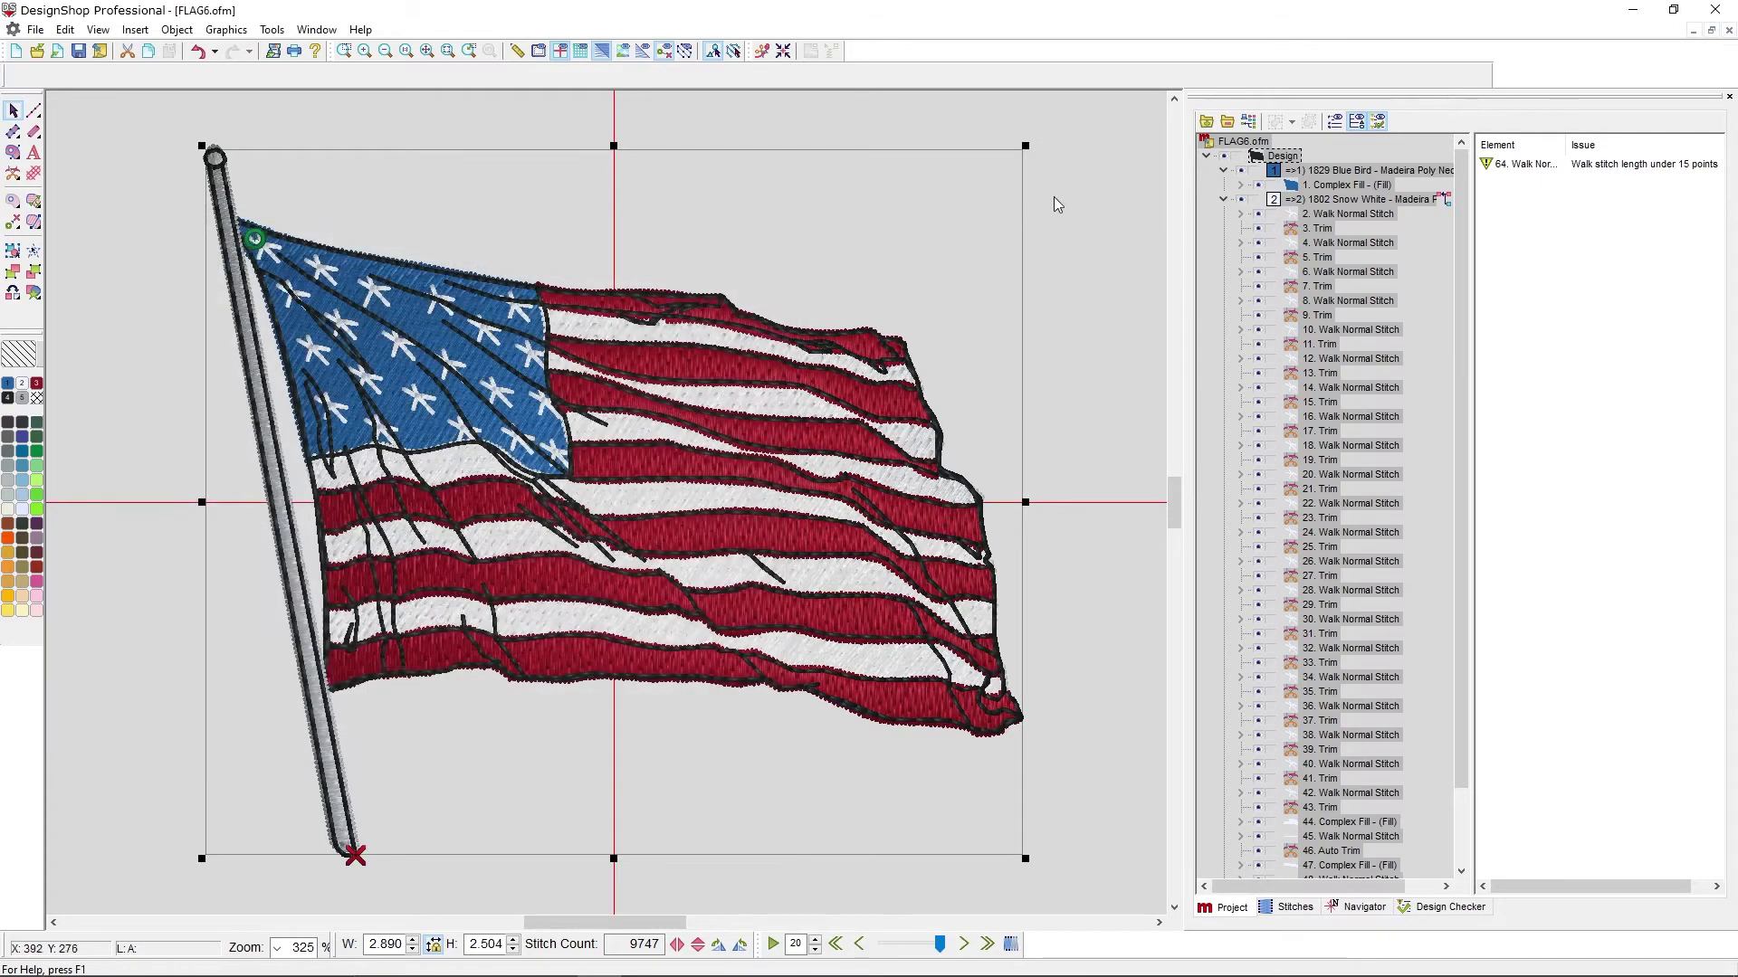
{"action": "left_click", "coordinate": [1546, 165]}
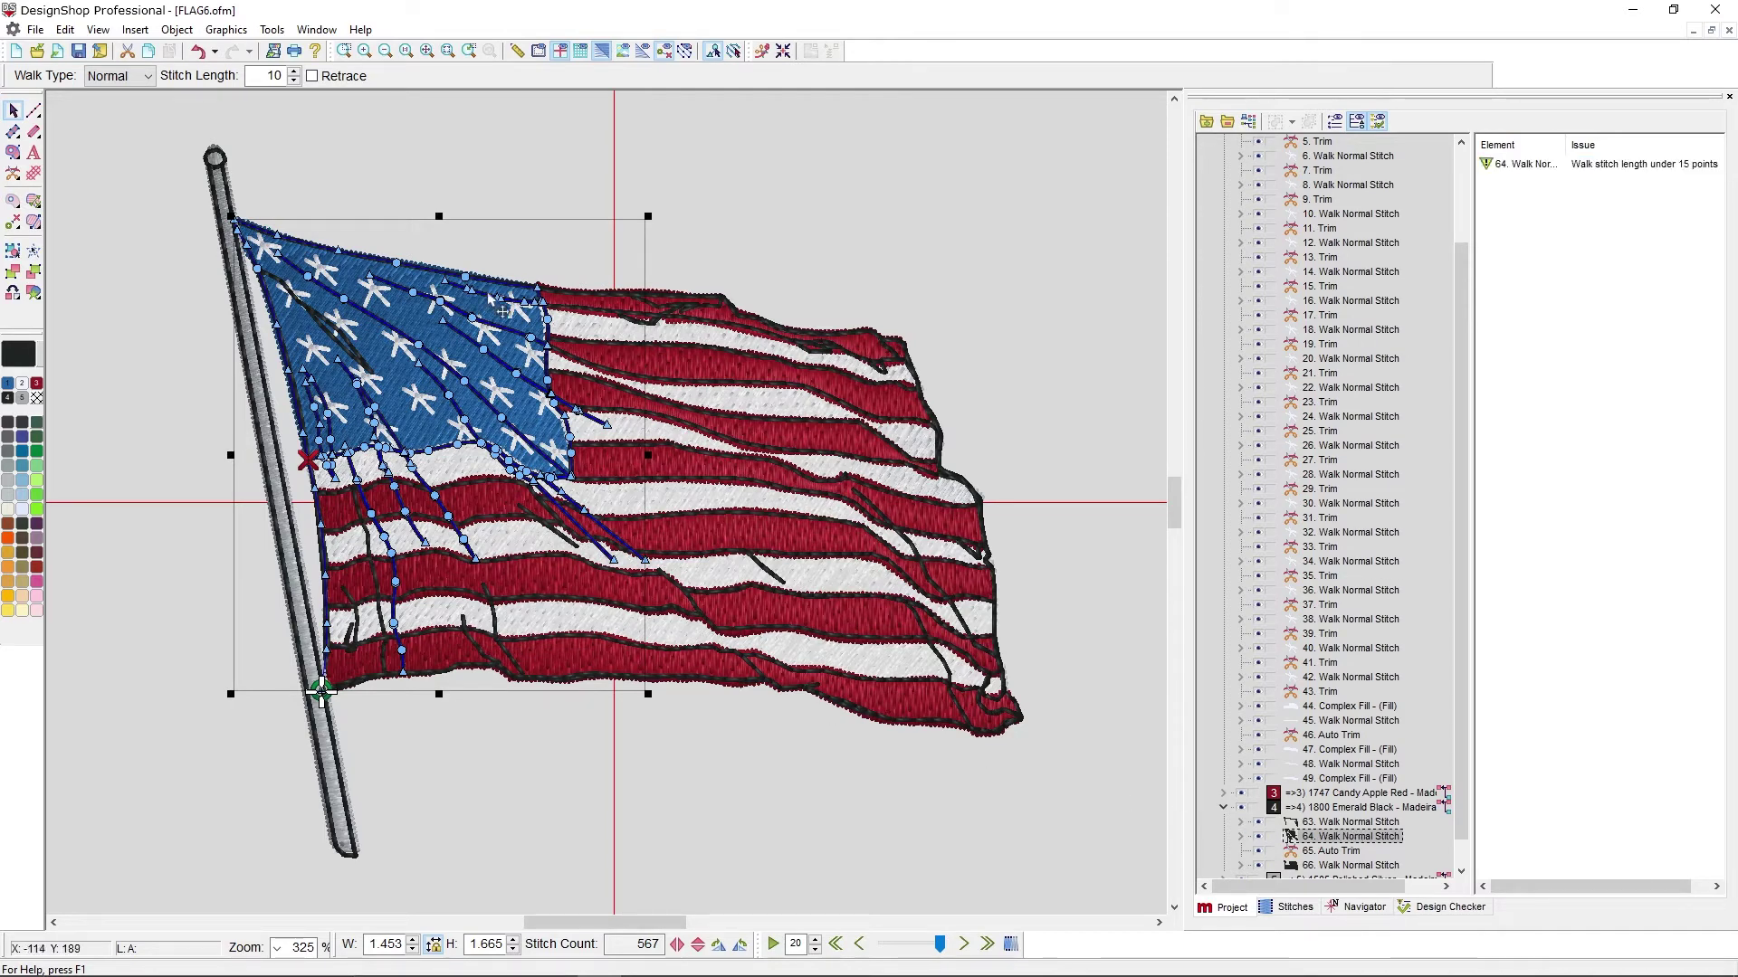
{"action": "right_click", "coordinate": [539, 264]}
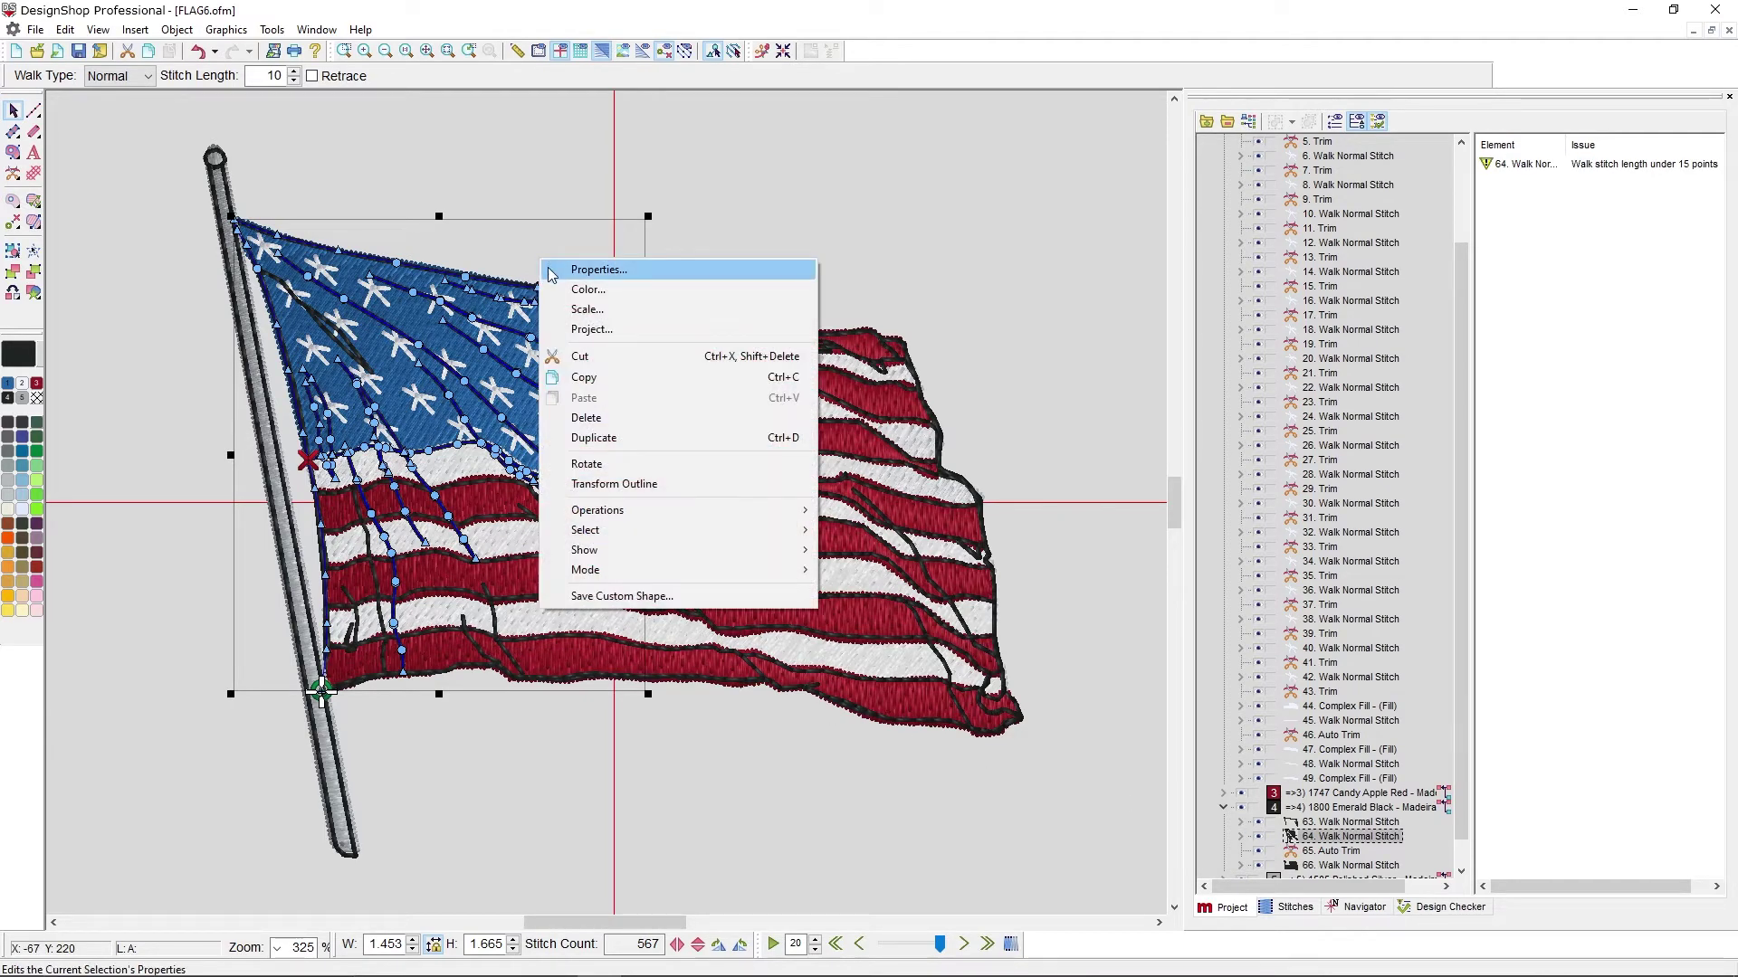
{"action": "double_click", "coordinate": [1539, 164]}
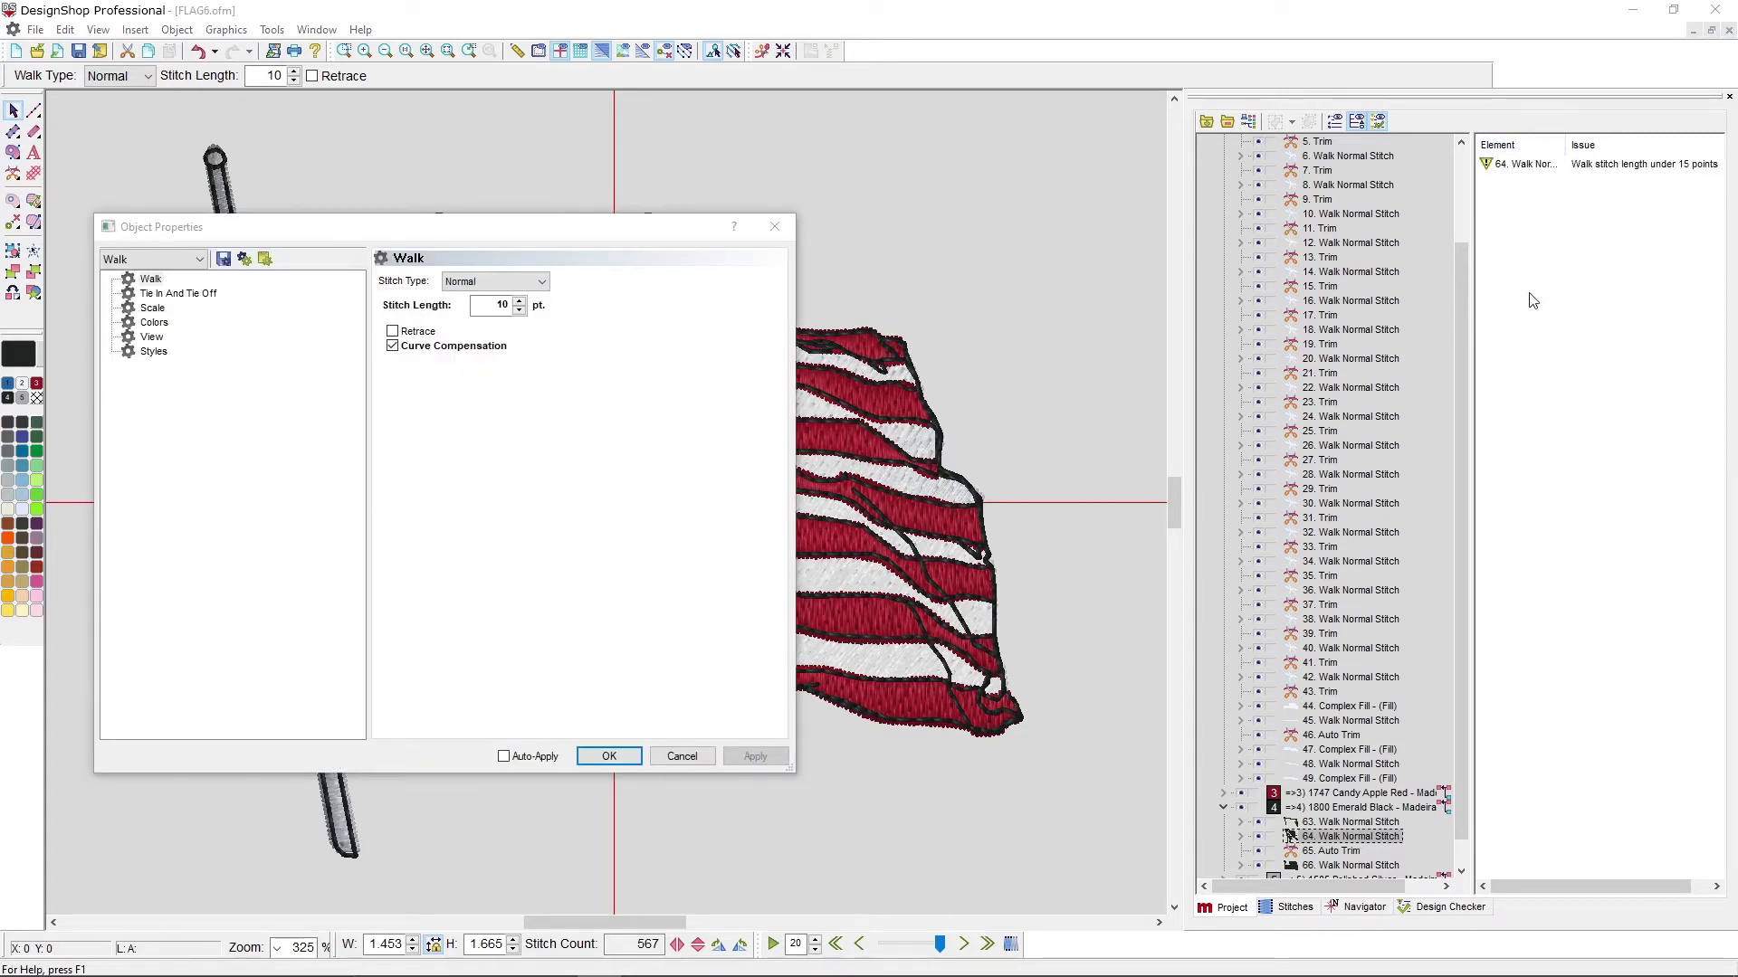
{"action": "left_click", "coordinate": [1001, 365]}
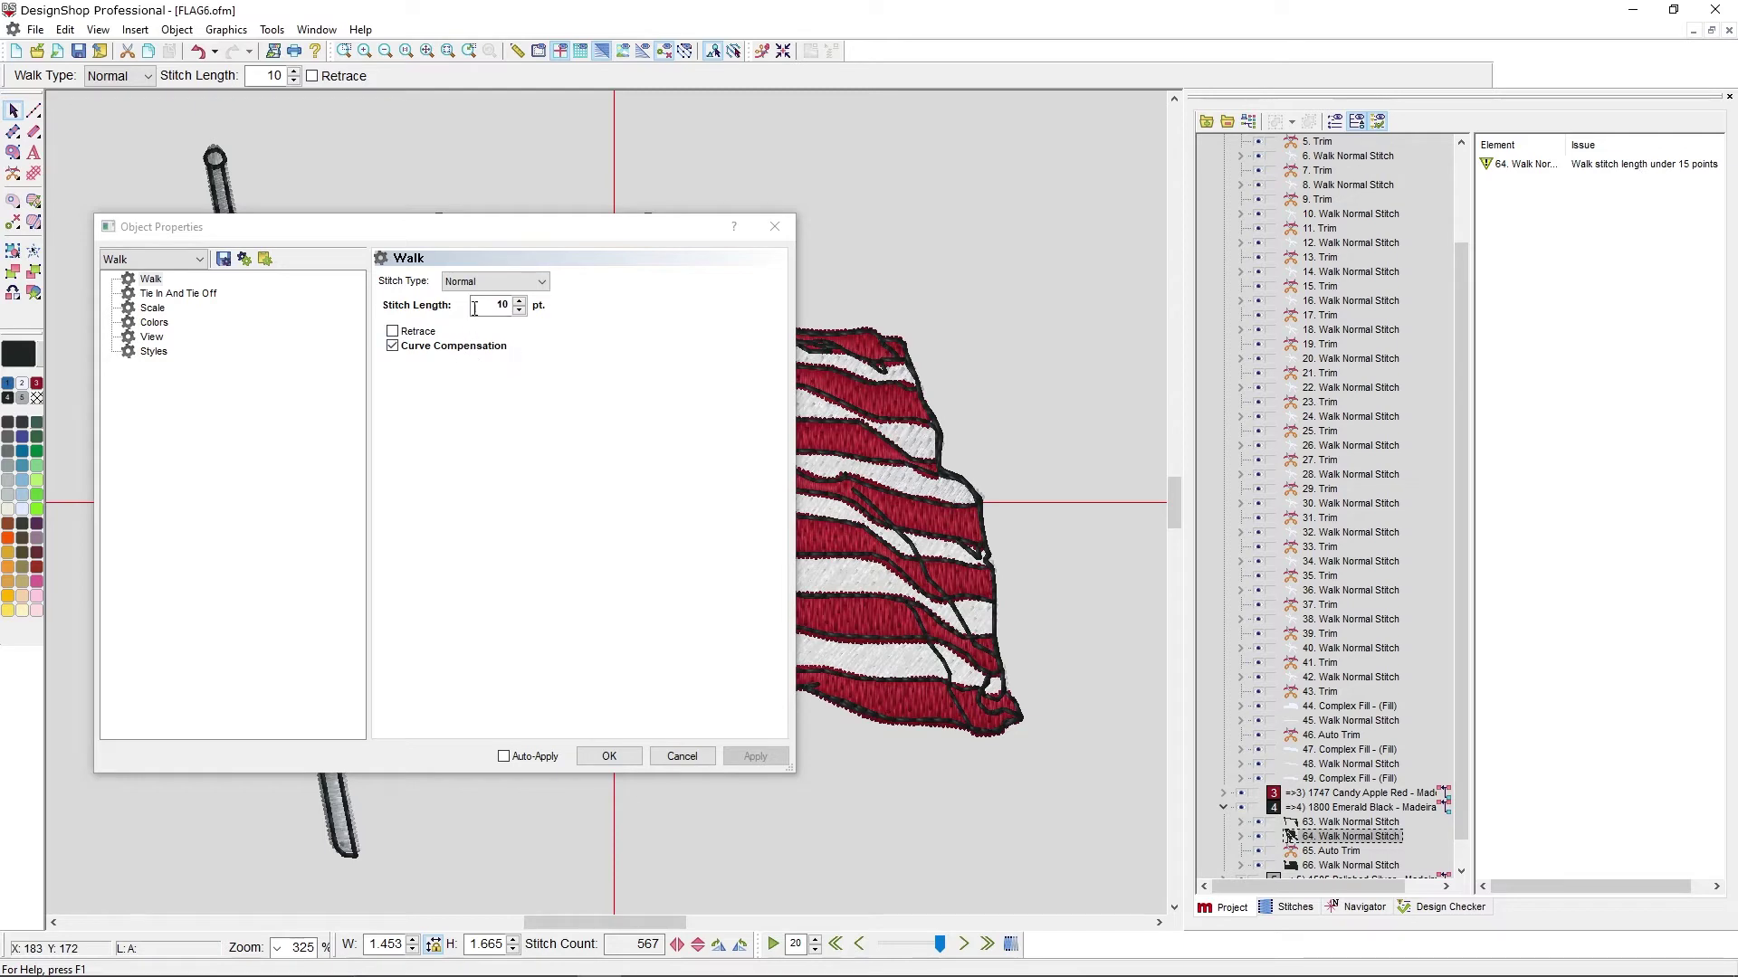
{"action": "double_click", "coordinate": [503, 305]}
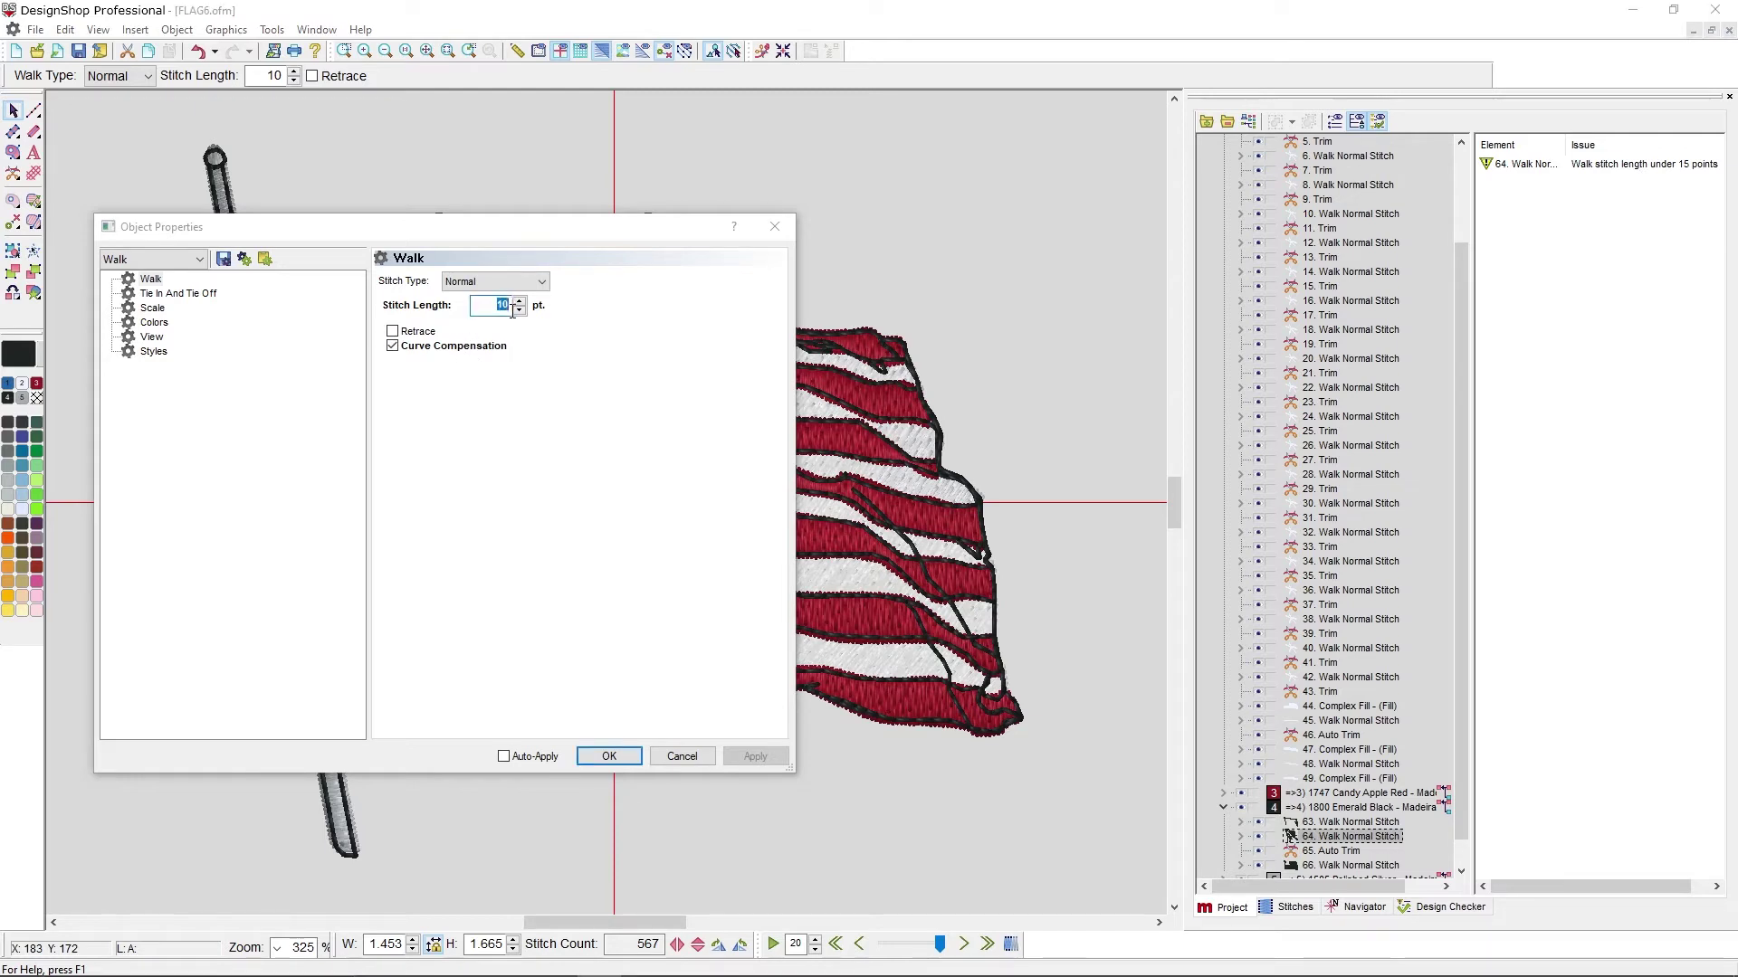
{"action": "type", "text": "20"}
{"action": "left_click", "coordinate": [755, 756]}
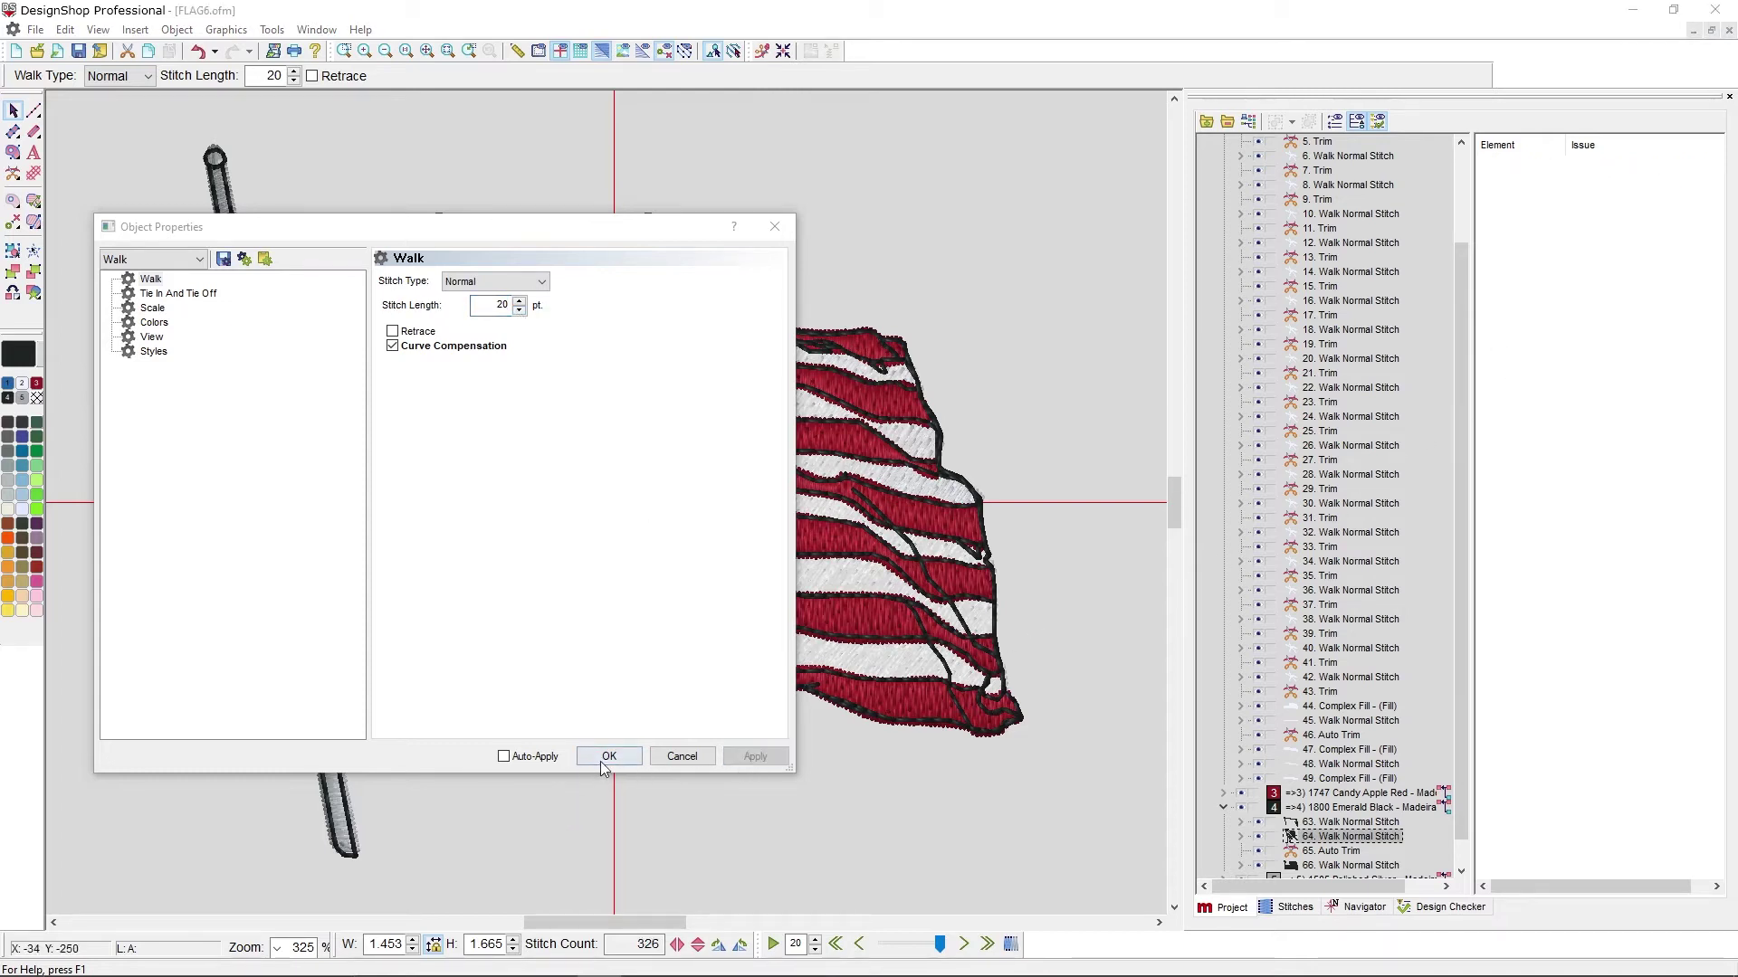
{"action": "left_click", "coordinate": [498, 306]}
{"action": "type", "text": "10"}
{"action": "left_click", "coordinate": [755, 757]}
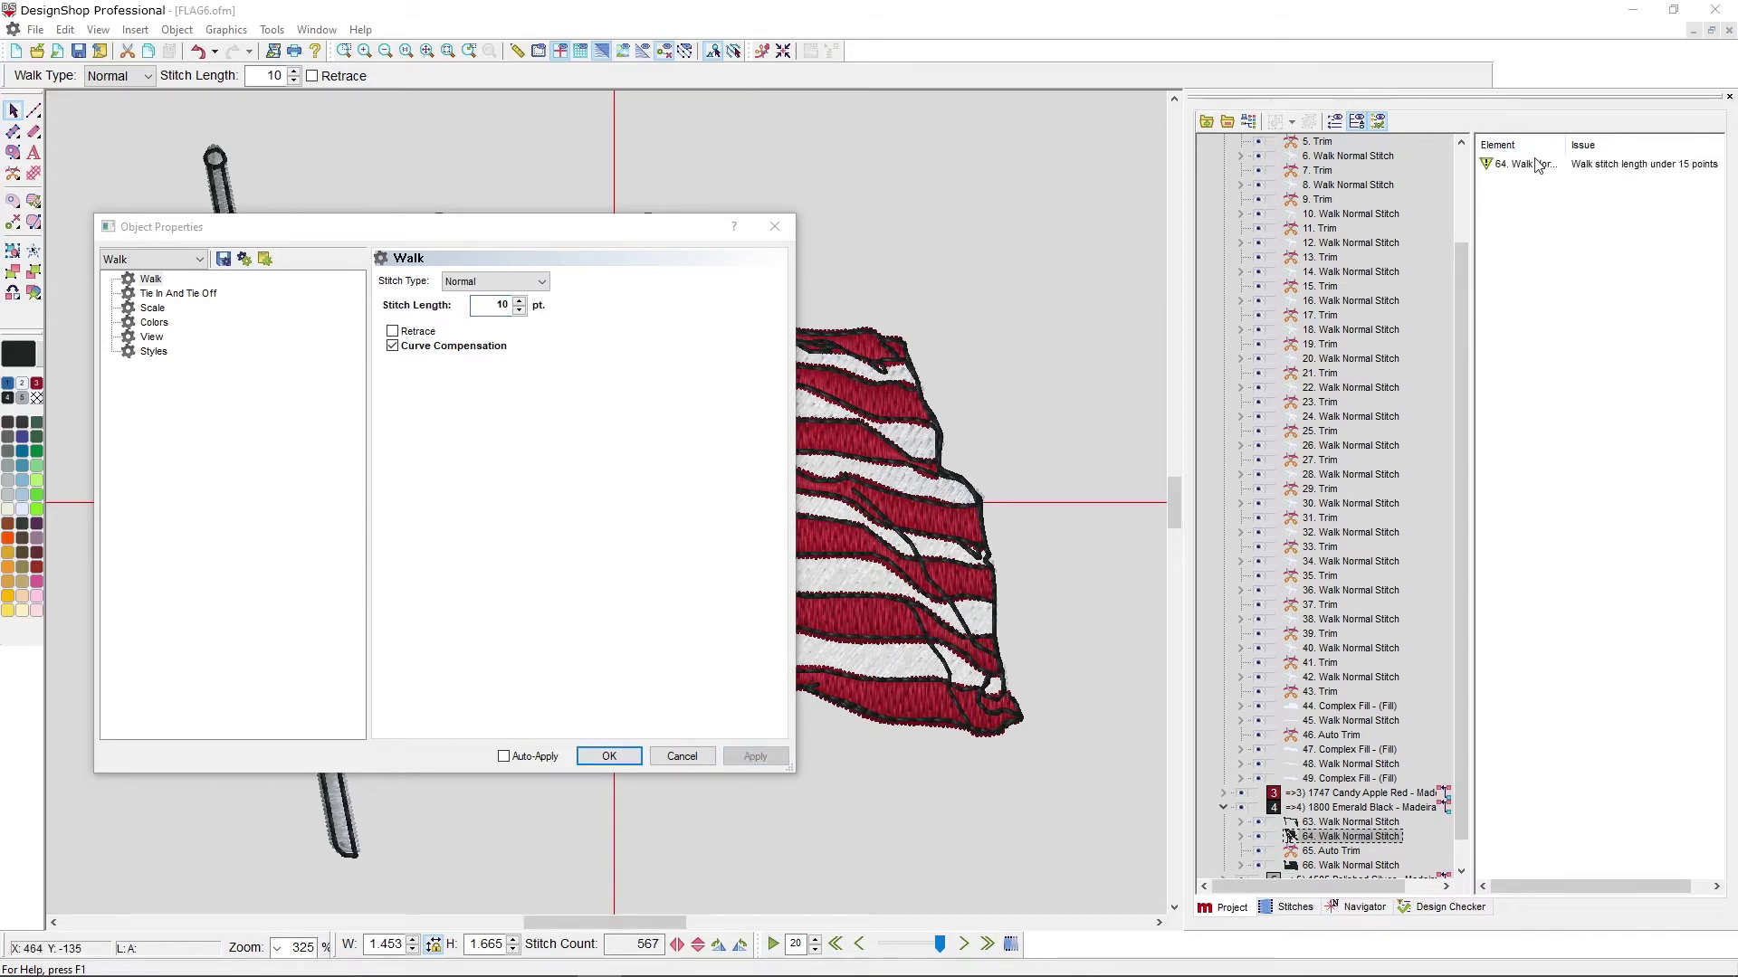
{"action": "left_click", "coordinate": [775, 226]}
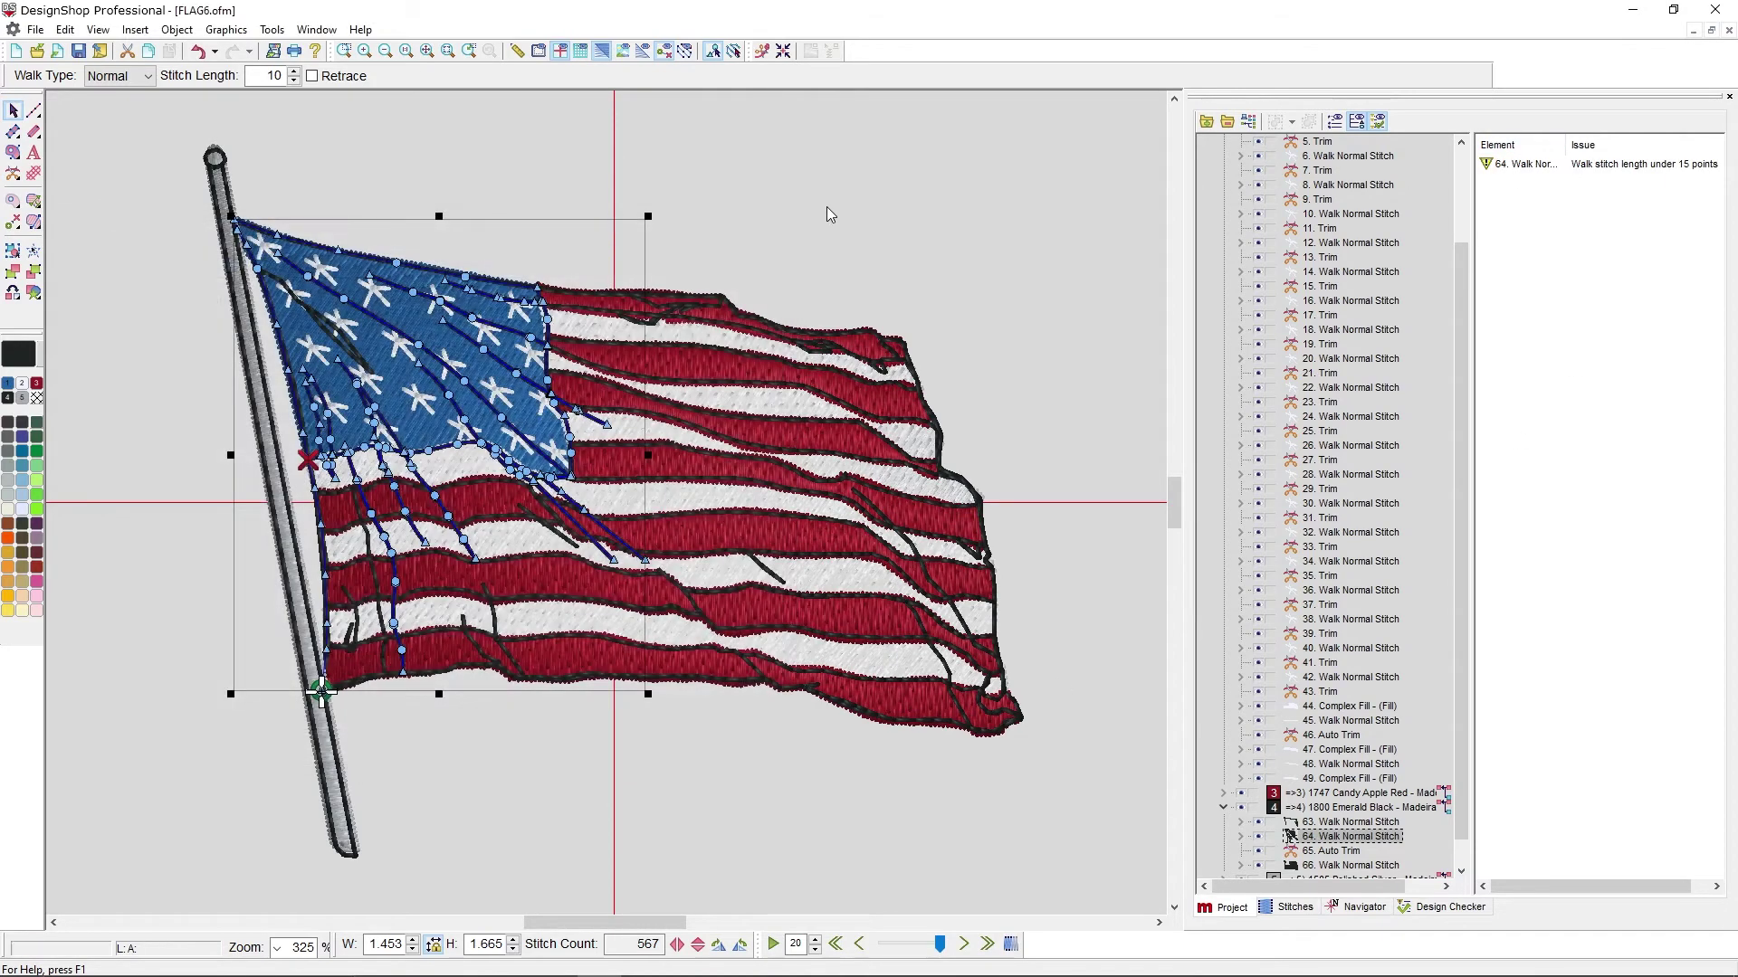
- Set the stitch length of flagged walk stitch 64 to 20 pt
{"action": "left_click", "coordinate": [970, 220]}
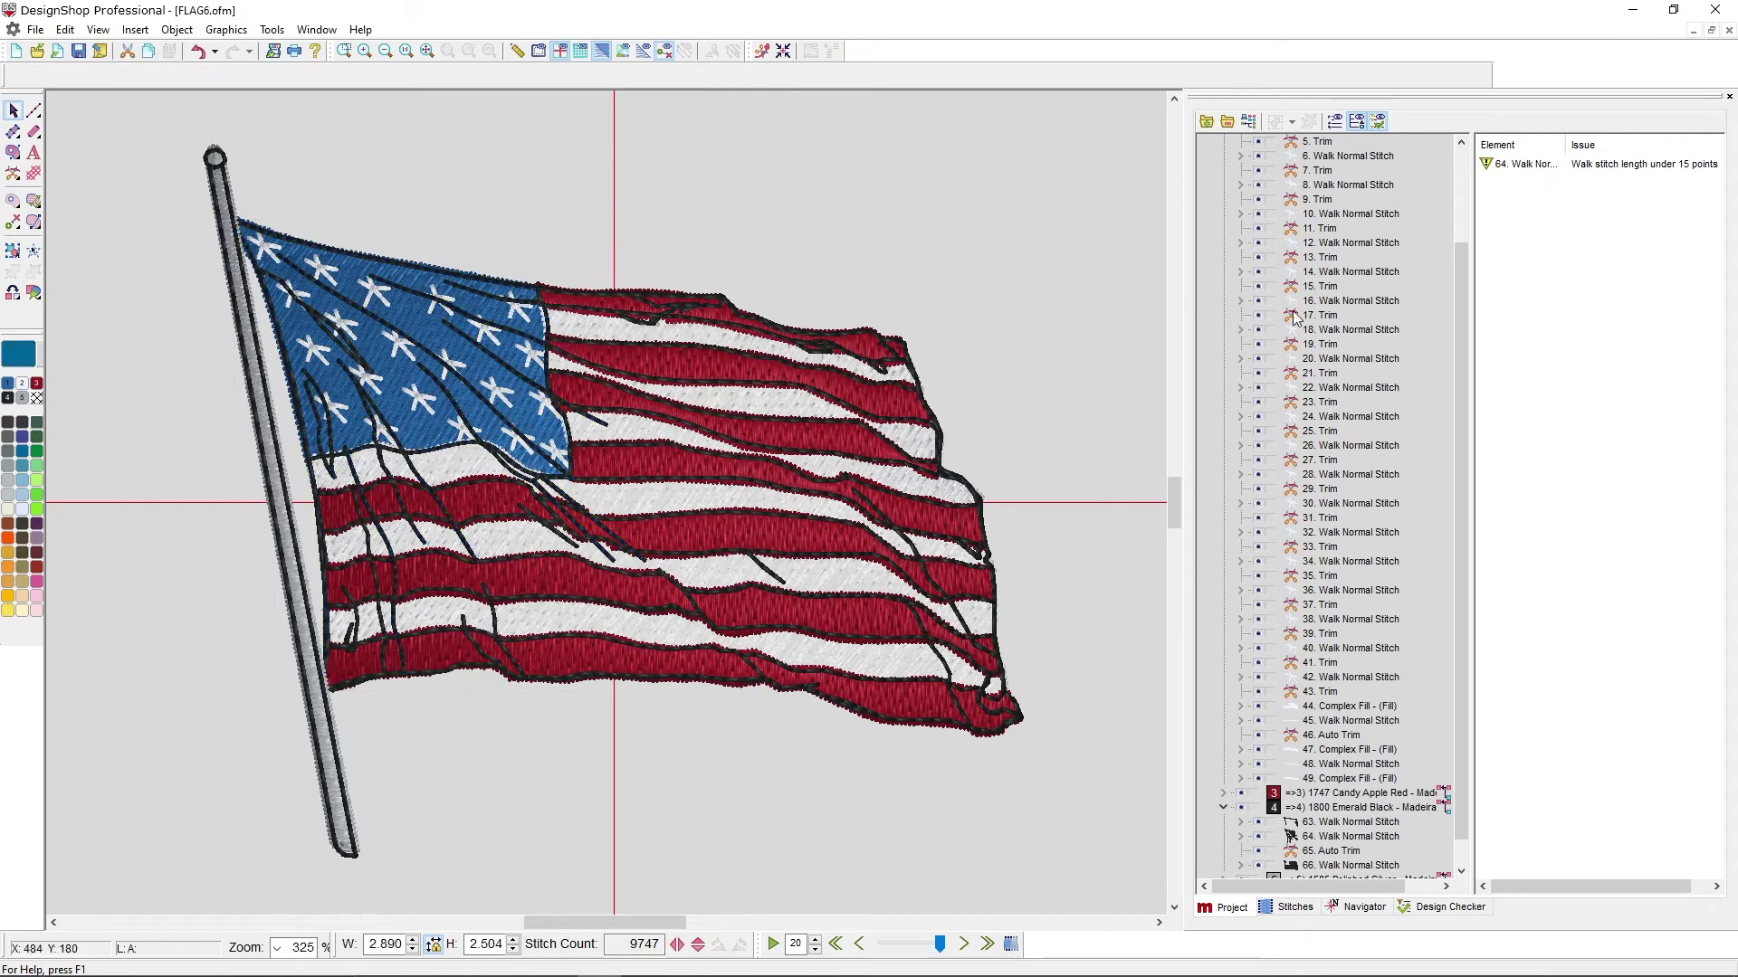
{"action": "left_click", "coordinate": [1519, 170]}
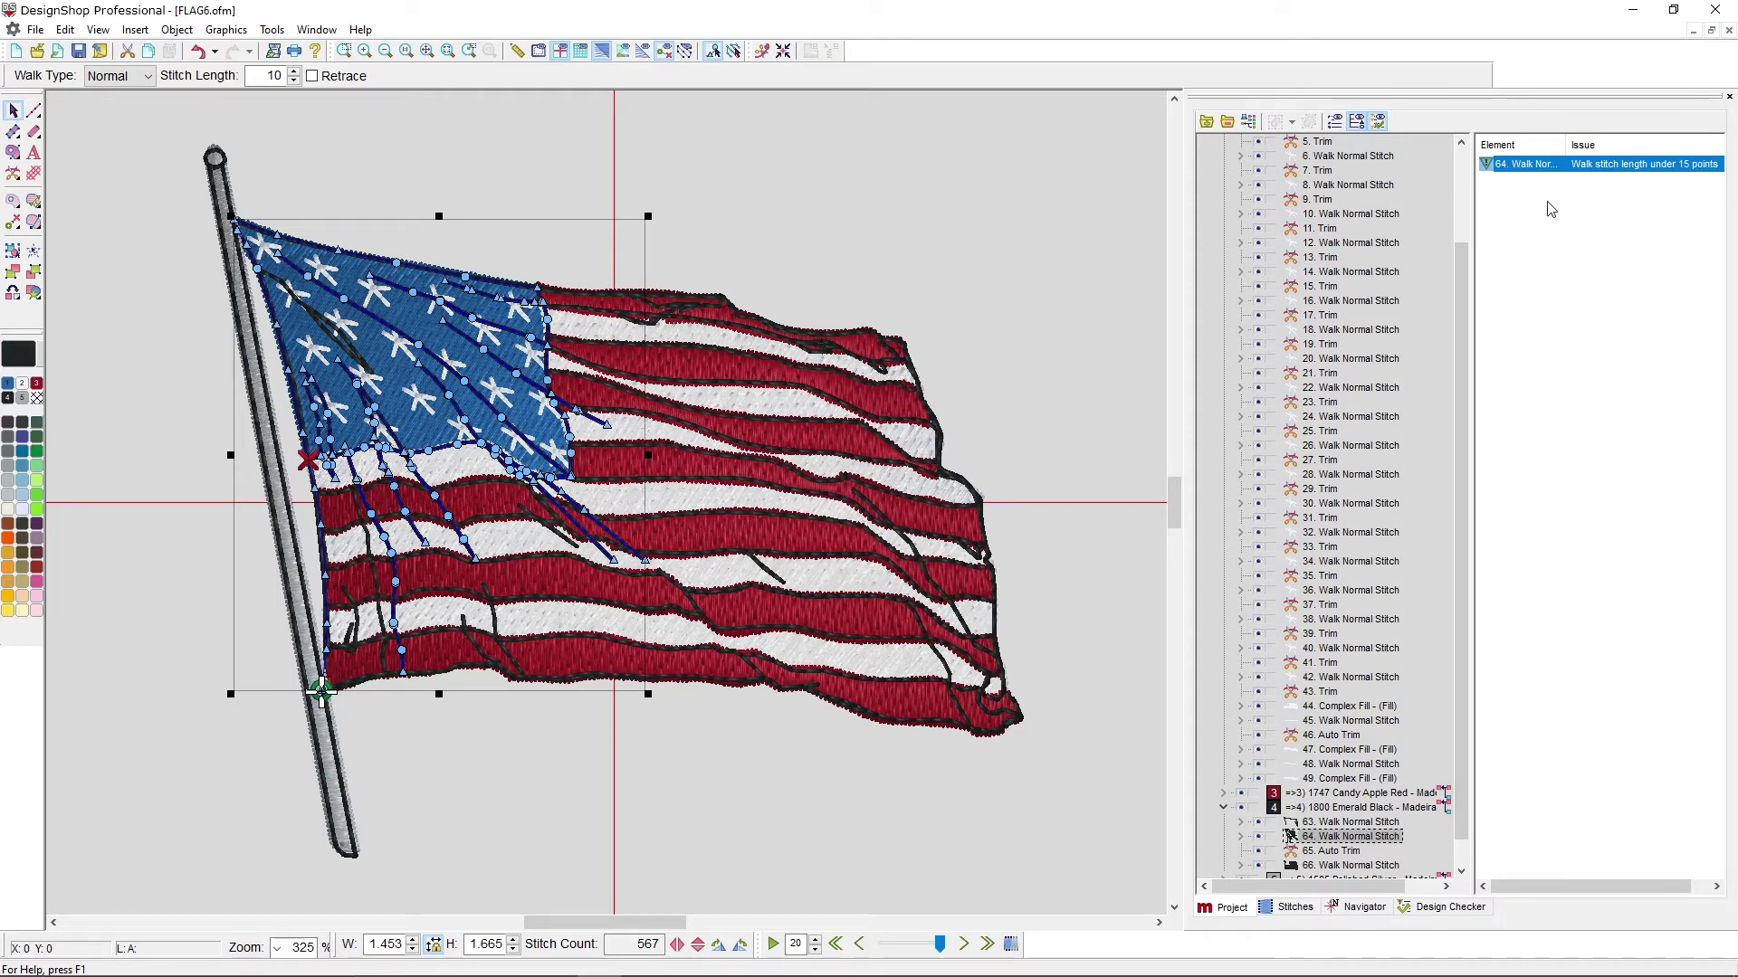
{"action": "double_click", "coordinate": [274, 76]}
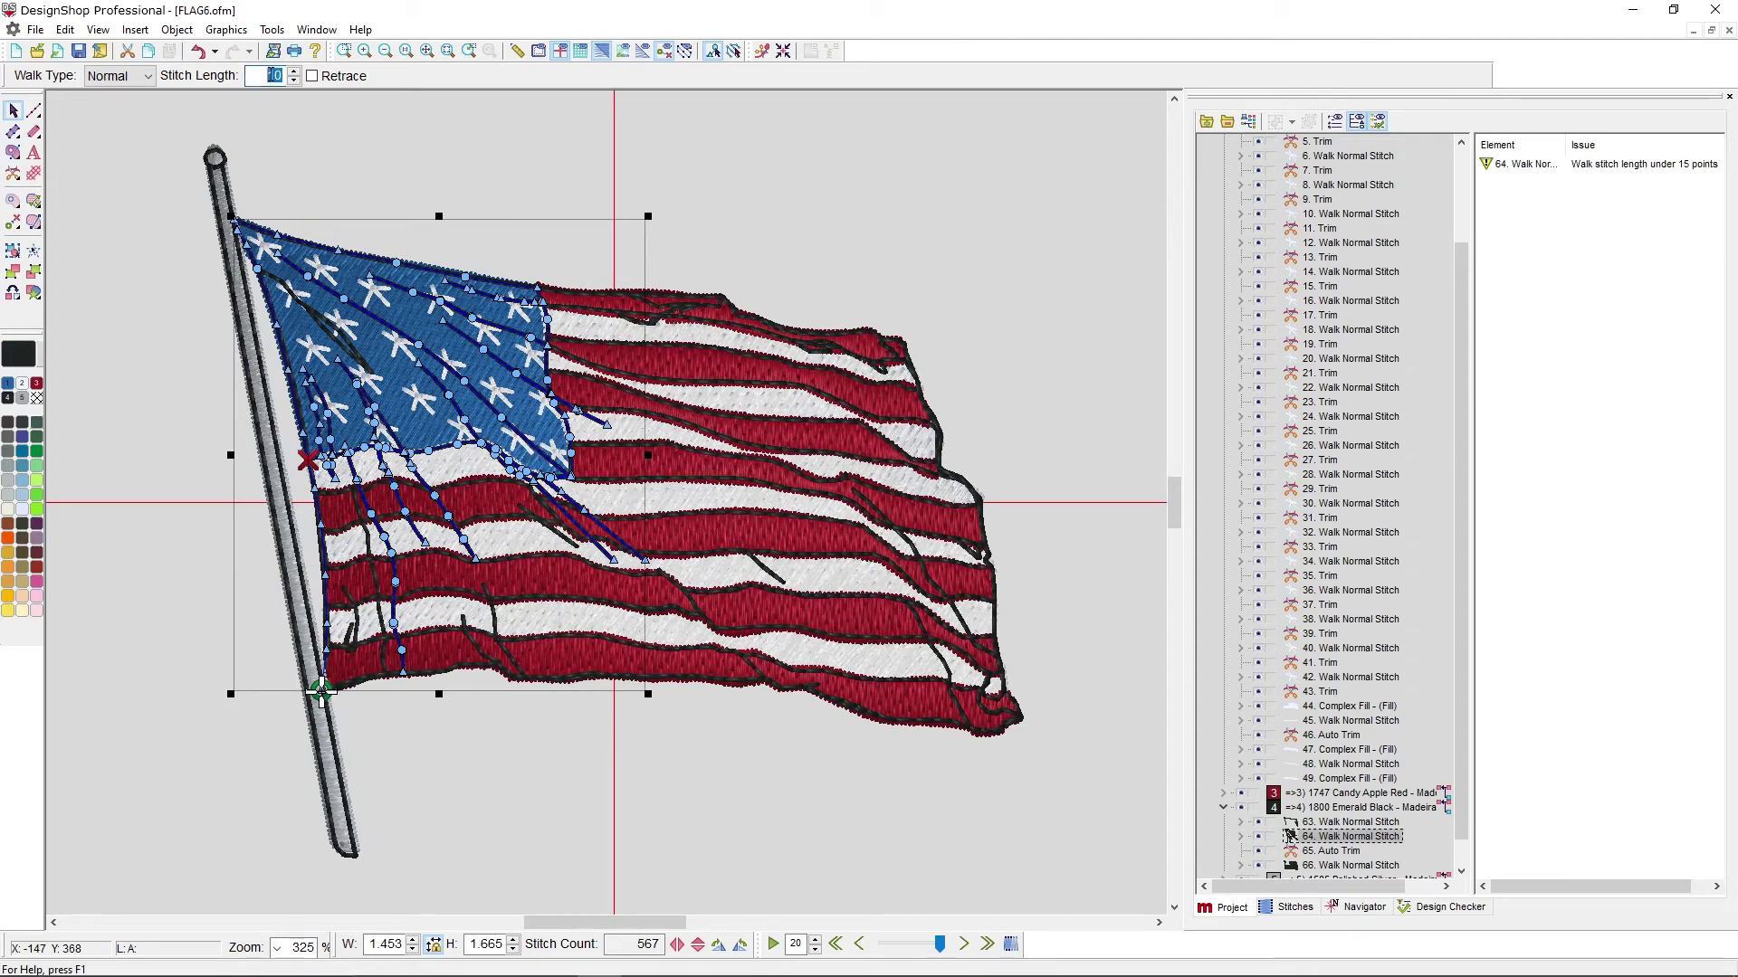
{"action": "type", "text": "20"}
{"action": "key", "text": "Return"}
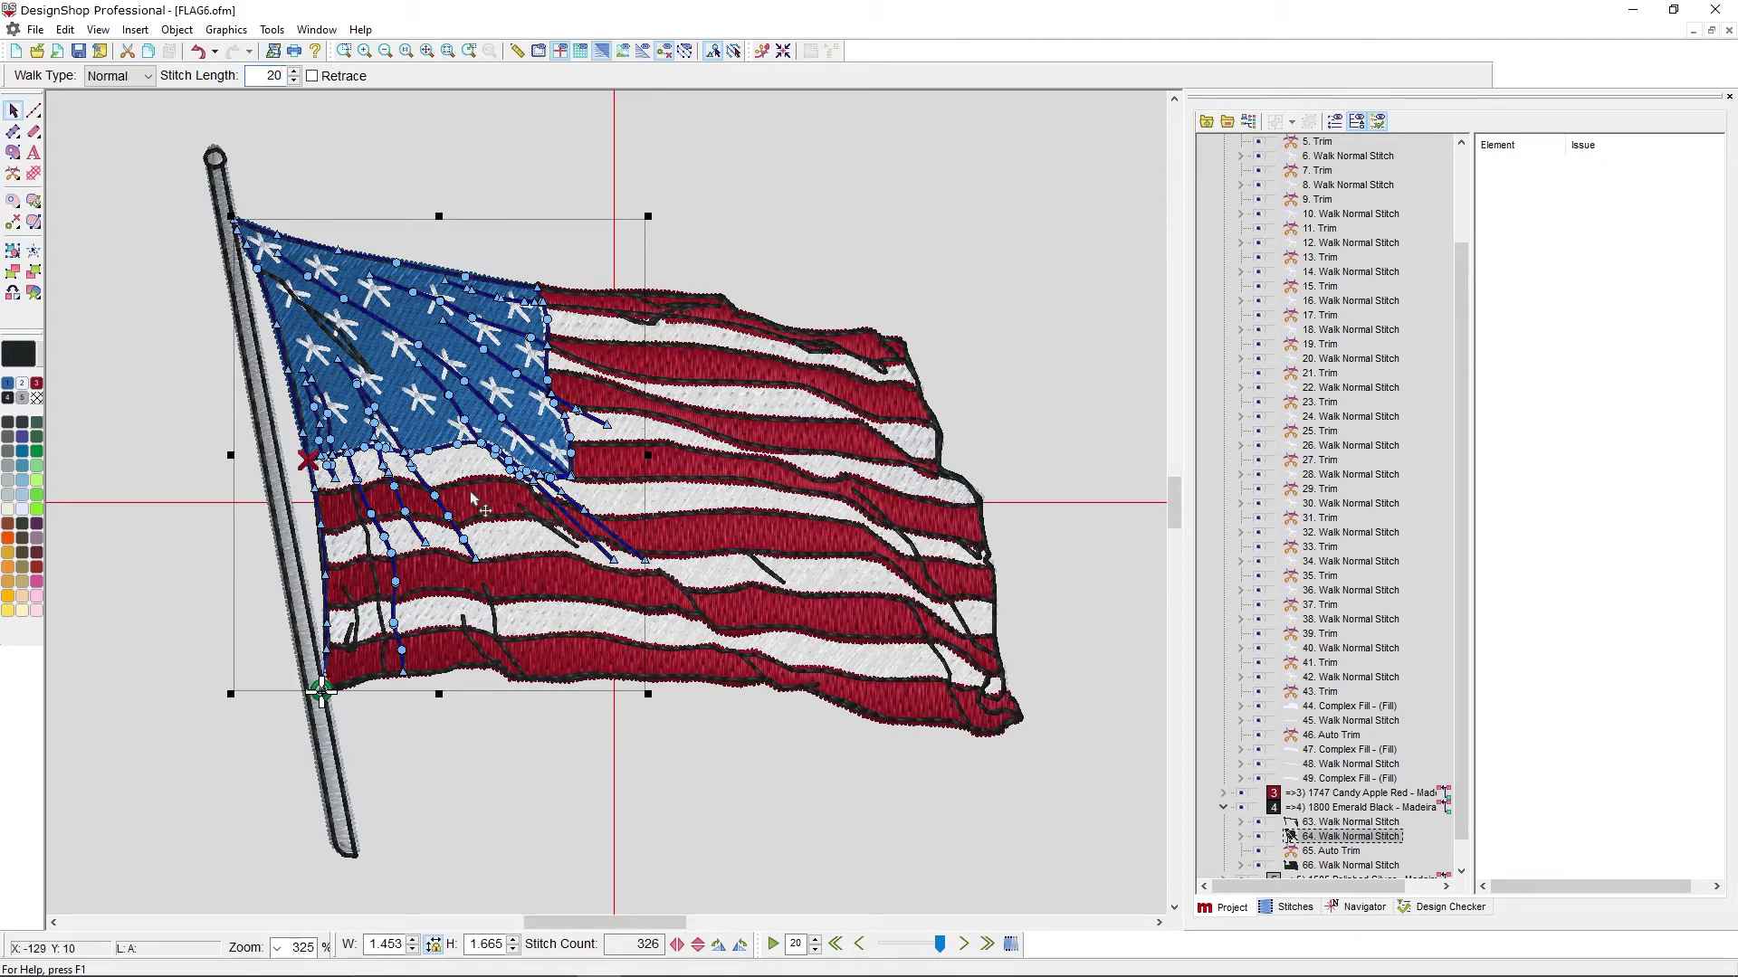